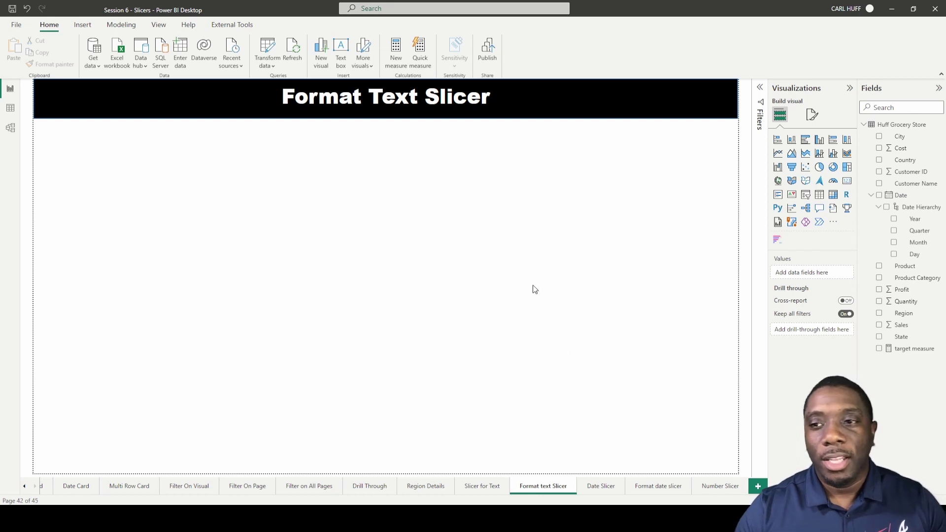
# Add an empty slicer visual and position it as a tall box near the top right of the page
pyautogui.click(806, 195)
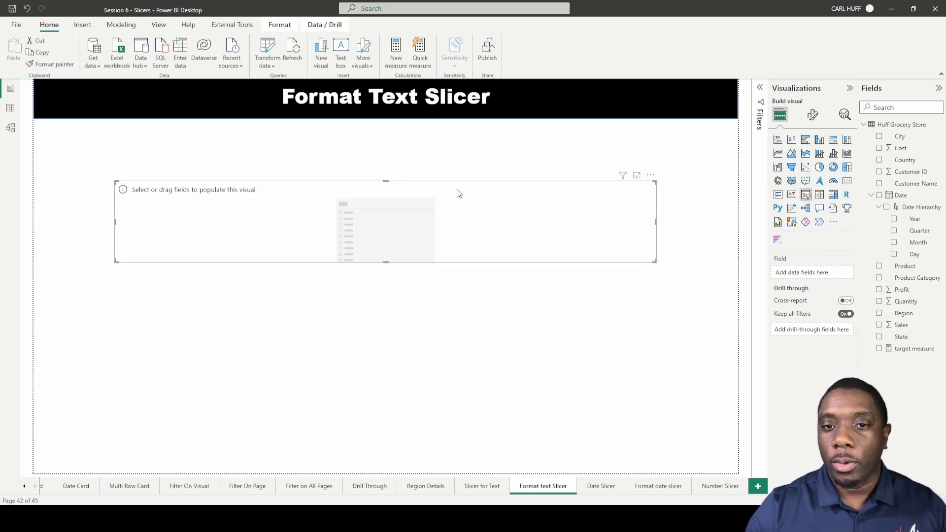
pyautogui.moveTo(338, 187); pyautogui.dragTo(441, 185)
pyautogui.moveTo(198, 262); pyautogui.dragTo(478, 449)
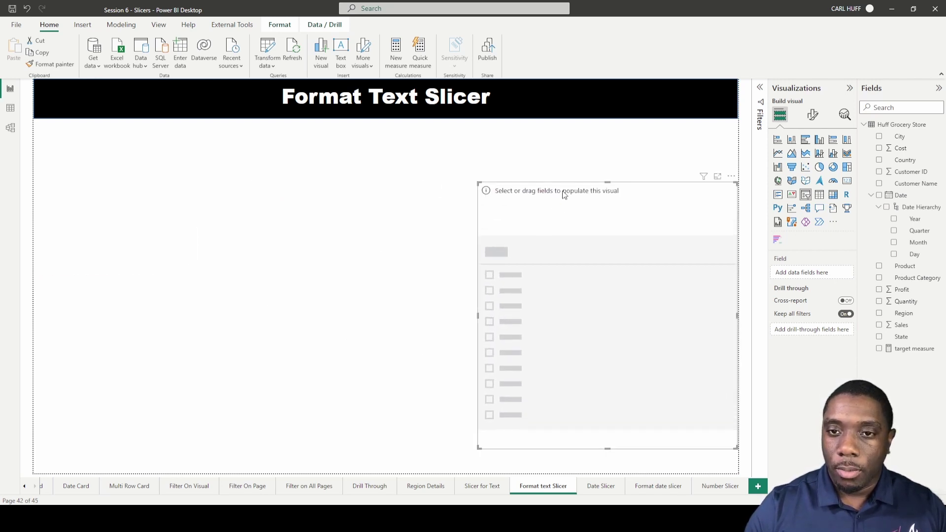
pyautogui.moveTo(565, 195); pyautogui.dragTo(541, 187)
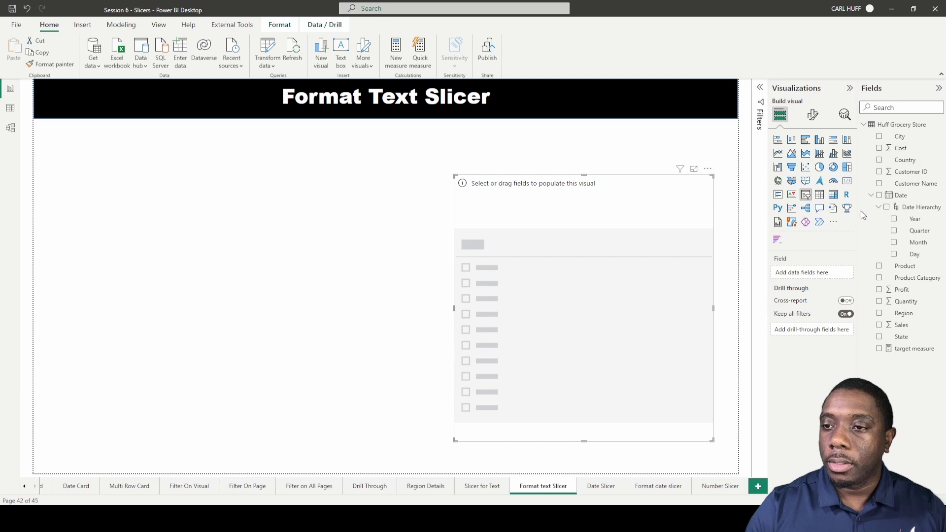
pyautogui.moveTo(605, 185); pyautogui.dragTo(596, 149)
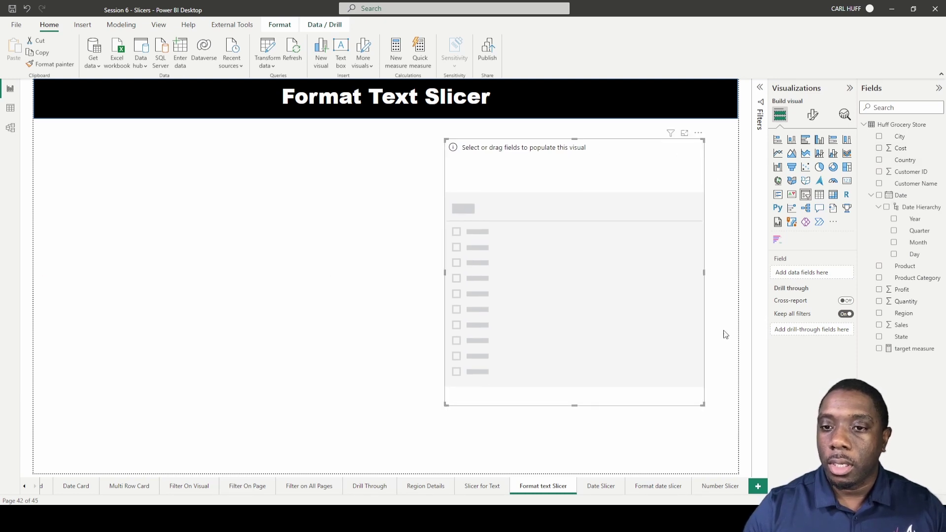
# Fill the slicer with Product Category values and resize it to fit the category list
pyautogui.click(871, 196)
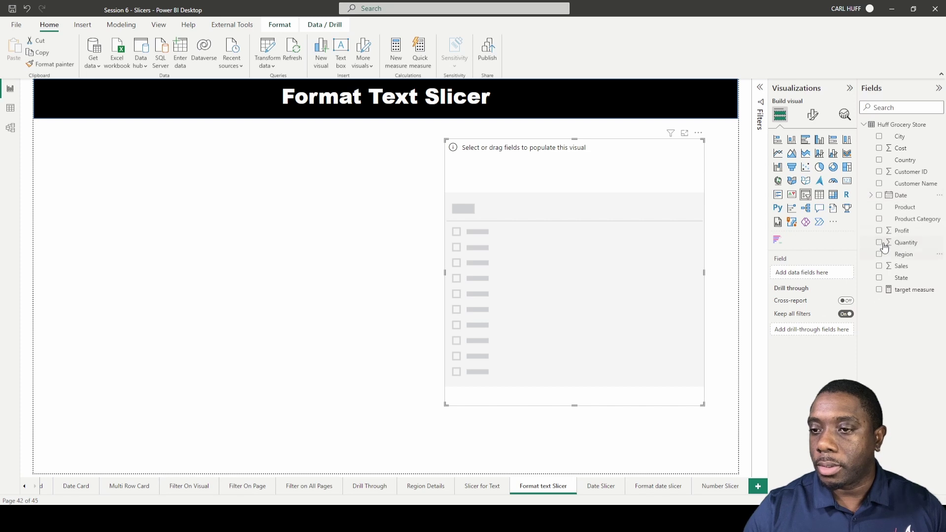
pyautogui.click(879, 219)
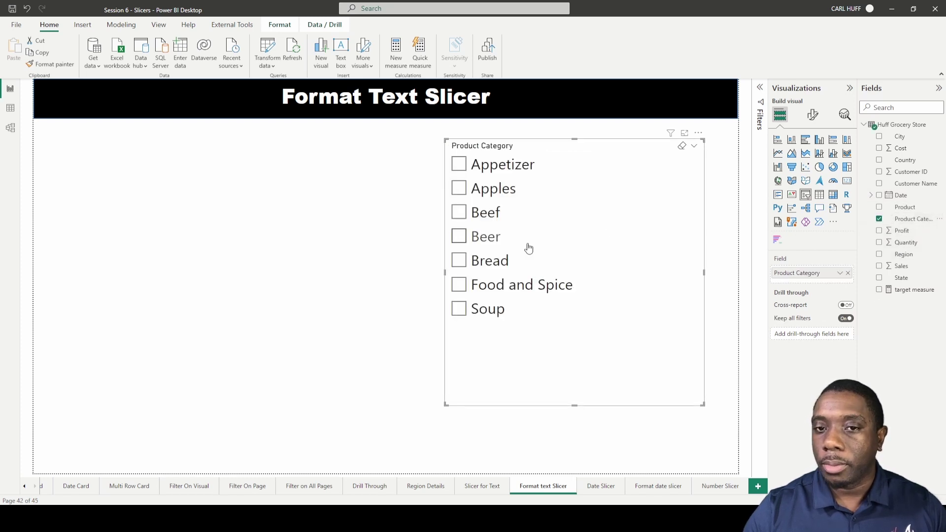
pyautogui.moveTo(703, 404); pyautogui.dragTo(724, 334)
# Add a table visual showing Product and Sum of Sales
pyautogui.click(201, 319)
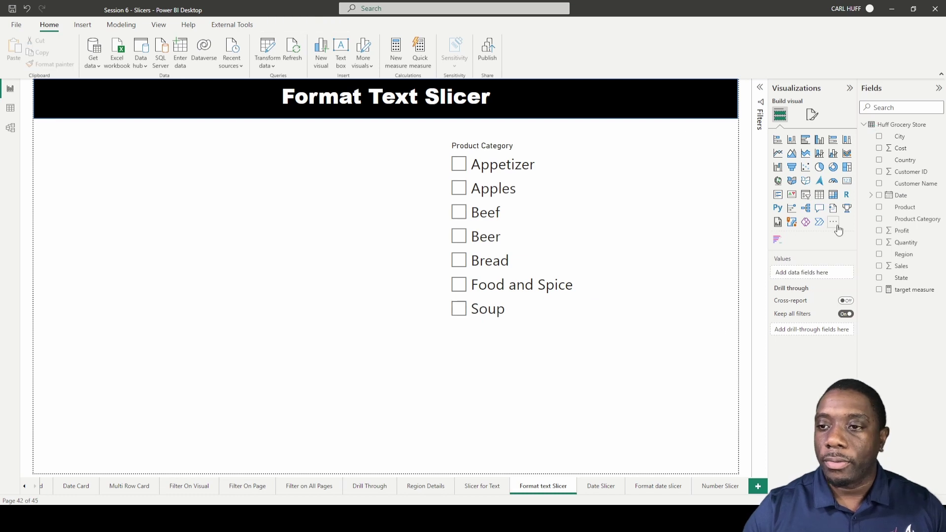
pyautogui.click(817, 195)
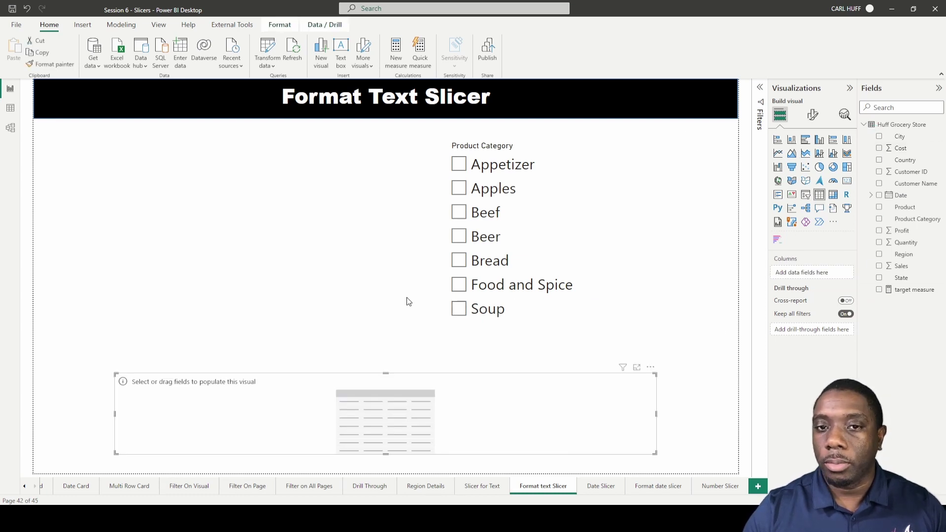
pyautogui.click(879, 208)
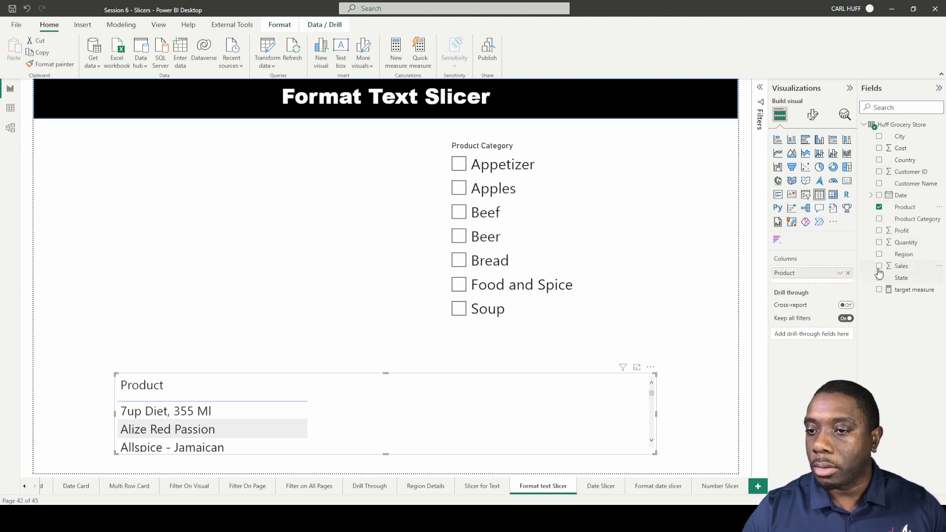
pyautogui.click(879, 267)
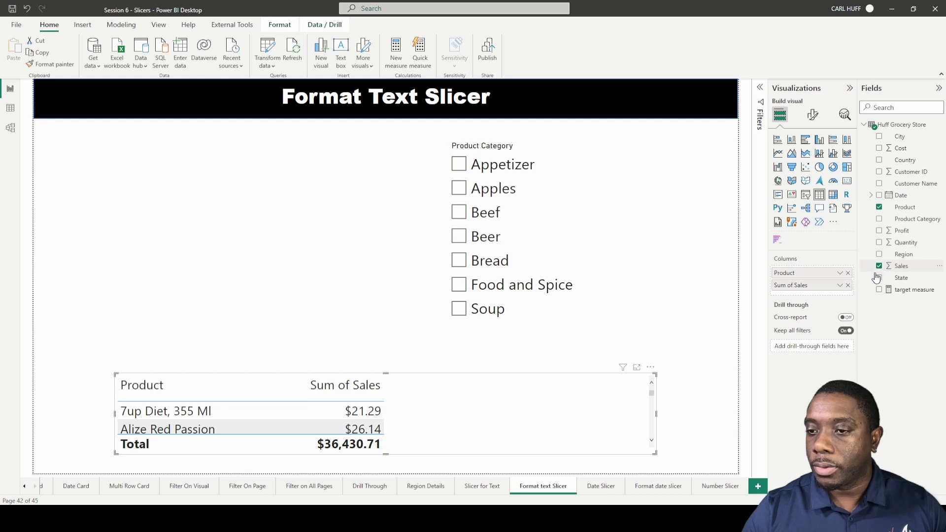
# Rename the Sum of Sales column to Sales for this visual
pyautogui.rightClick(795, 286)
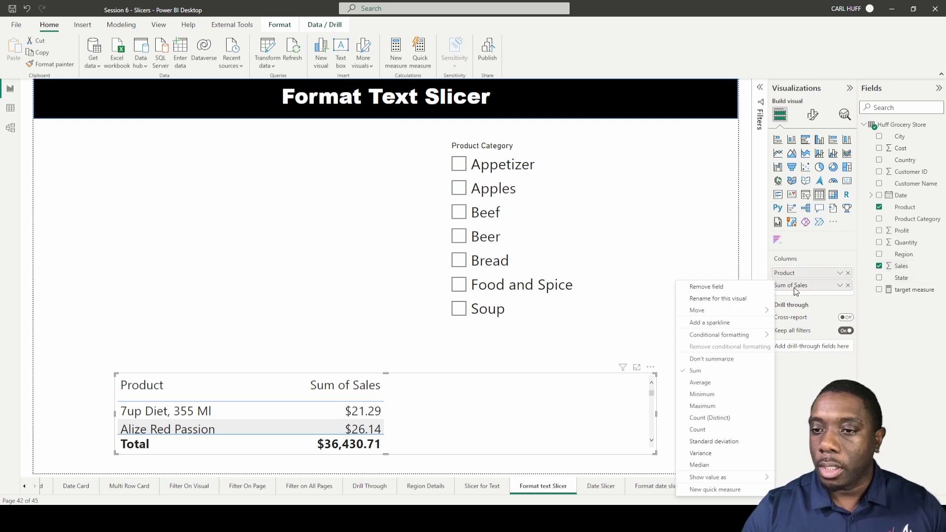
pyautogui.click(729, 299)
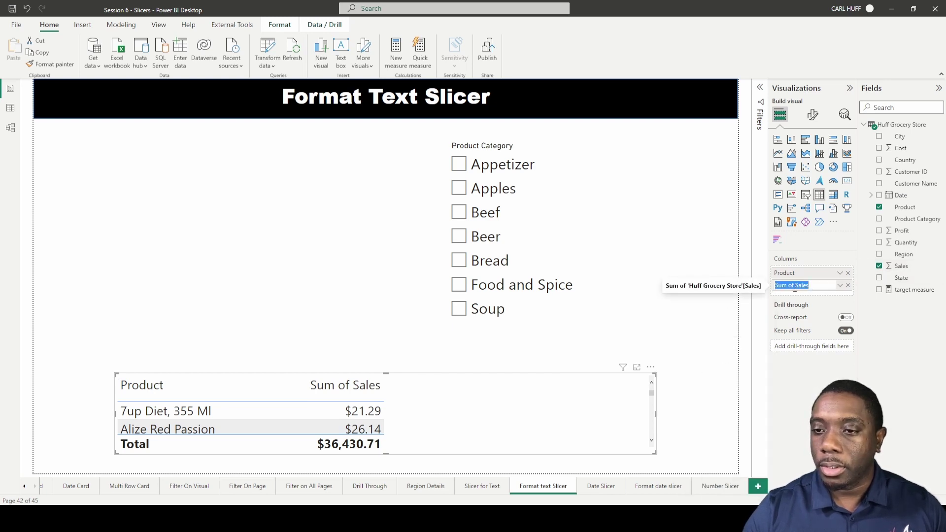
pyautogui.press('BackSpace')
pyautogui.press('BackSpace')
pyautogui.press('BackSpace')
pyautogui.press('BackSpace')
pyautogui.press('BackSpace')
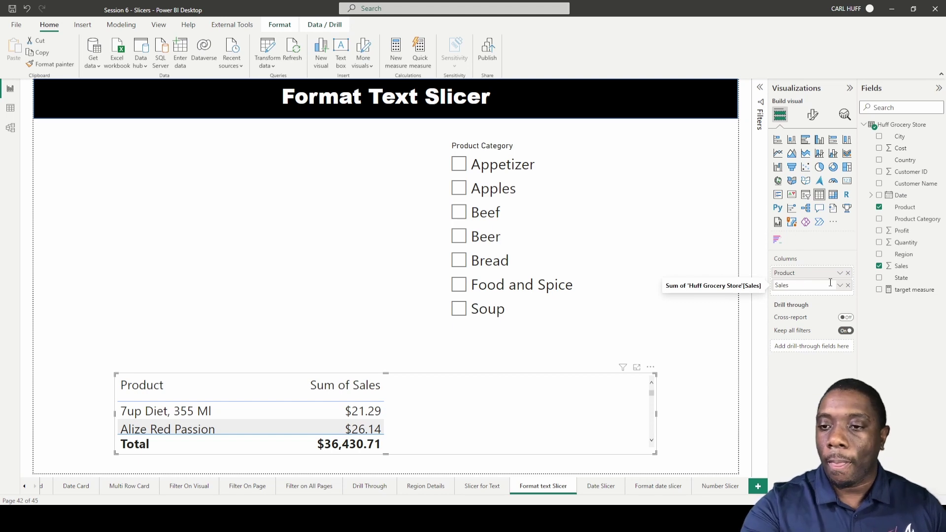
pyautogui.press('Return')
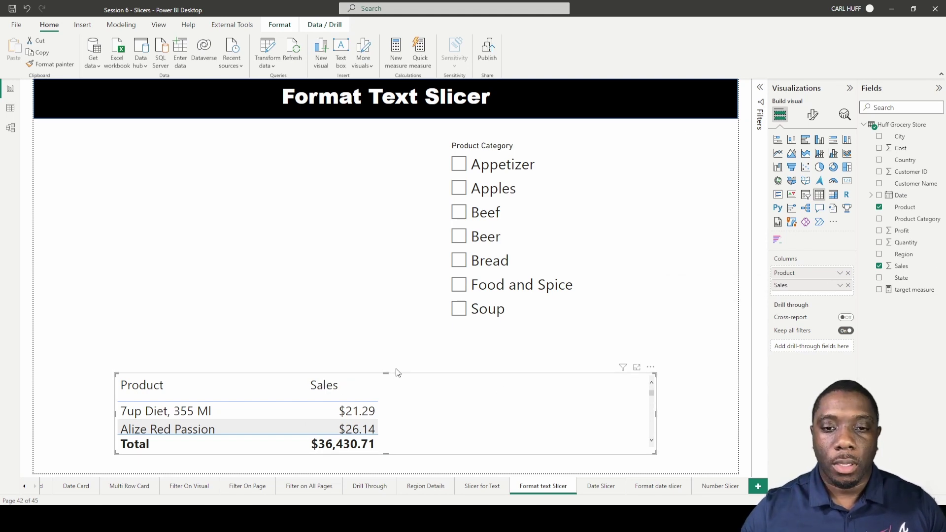
# Resize the table narrower and taller so it shows many more product rows
pyautogui.moveTo(386, 375); pyautogui.dragTo(386, 360)
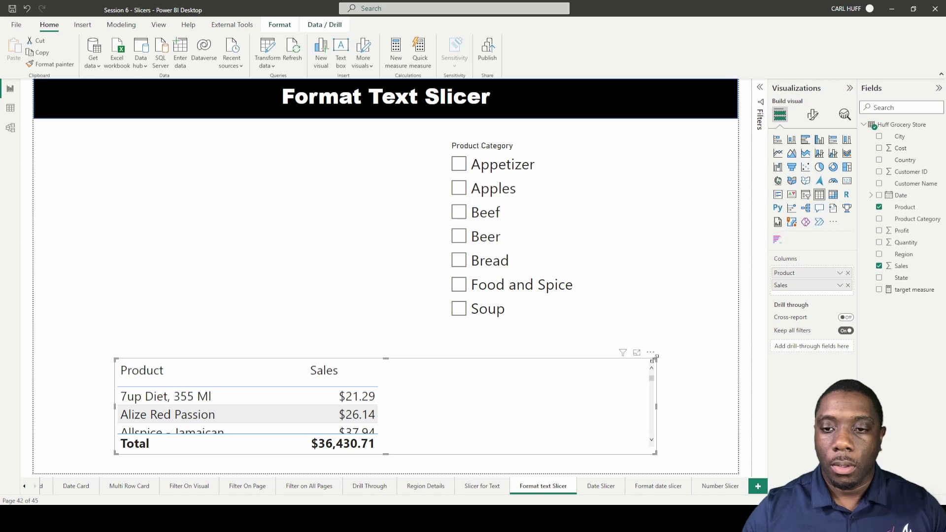
pyautogui.moveTo(657, 360); pyautogui.dragTo(394, 362)
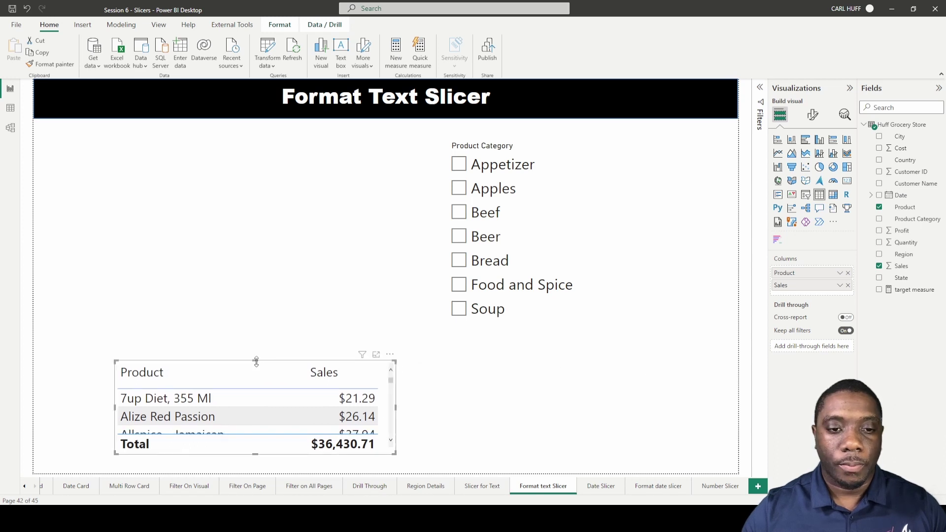
pyautogui.moveTo(256, 357); pyautogui.dragTo(186, 218)
# Move the slicer up and left, then test it by ticking and unticking Appetizer
pyautogui.moveTo(548, 146); pyautogui.dragTo(497, 136)
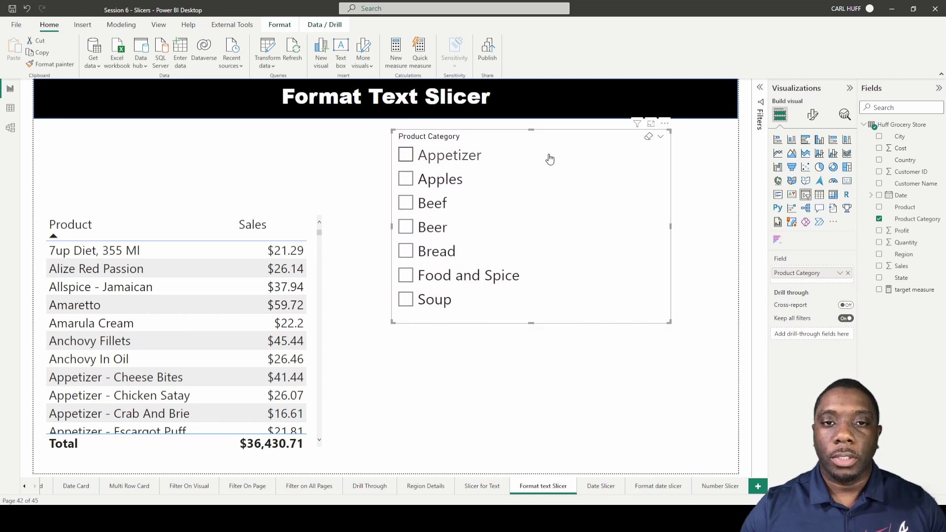
pyautogui.click(510, 152)
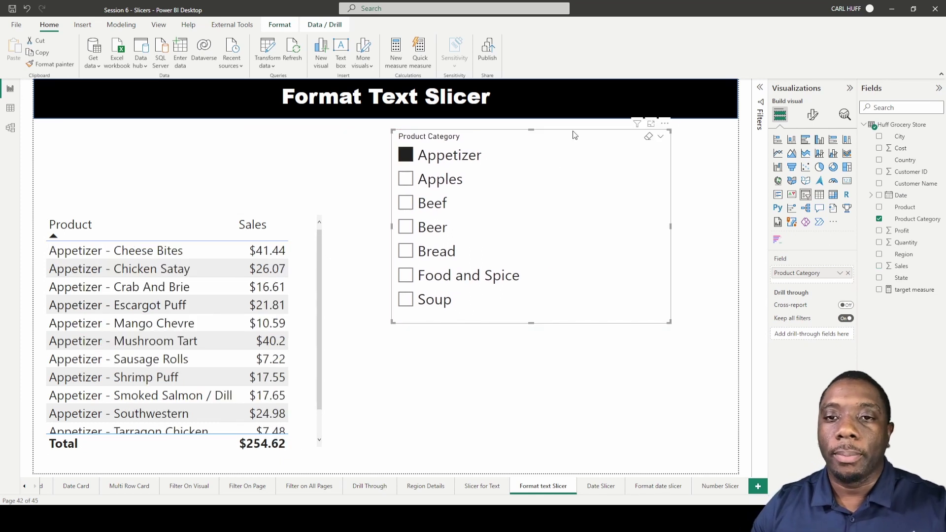
pyautogui.click(465, 163)
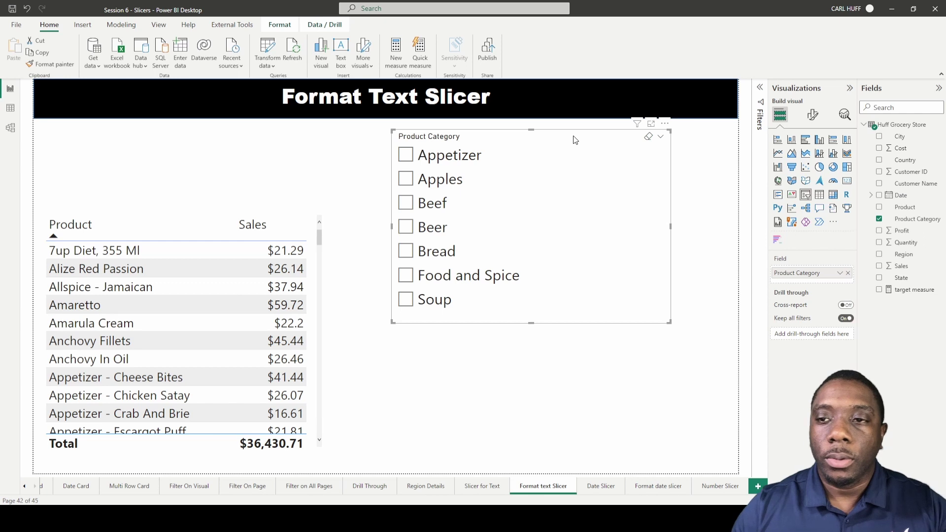
# Set the slicer orientation to Horizontal and resize it into one wide row of seven tiles
pyautogui.click(813, 115)
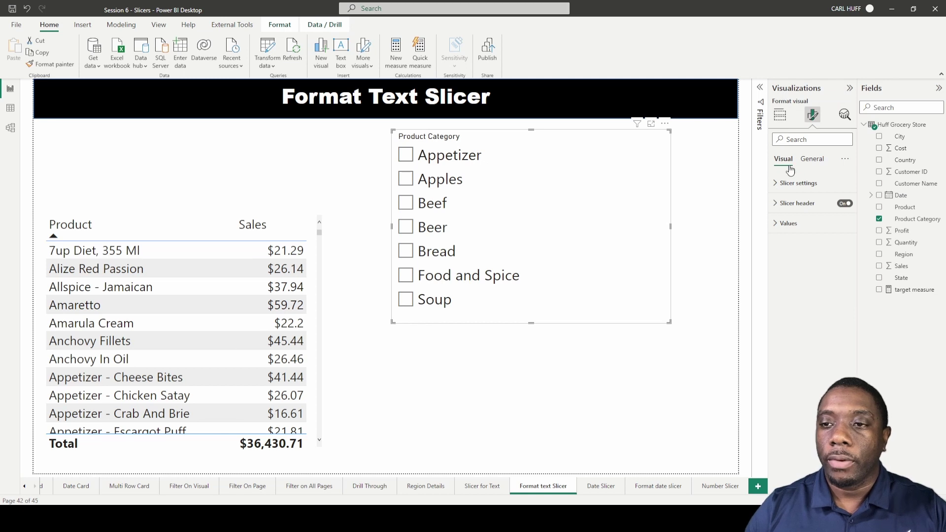
pyautogui.click(812, 159)
pyautogui.click(786, 160)
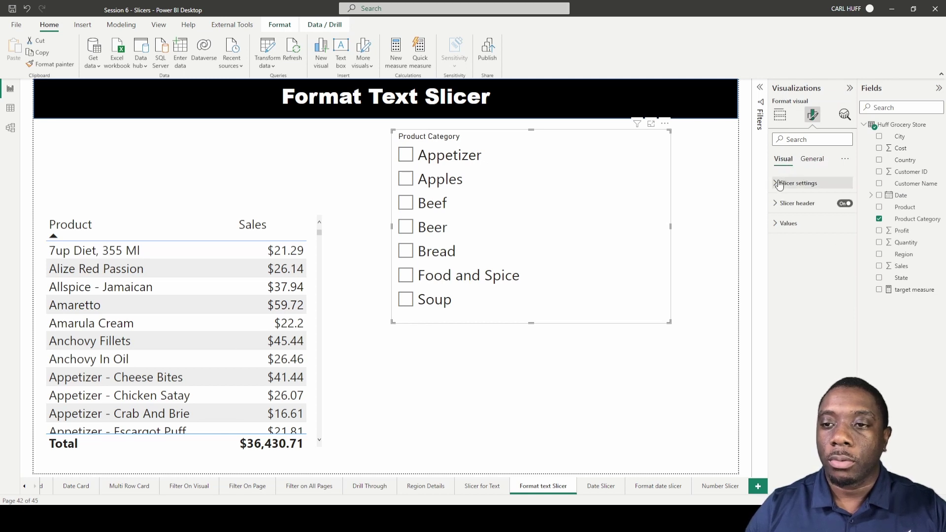
pyautogui.click(779, 184)
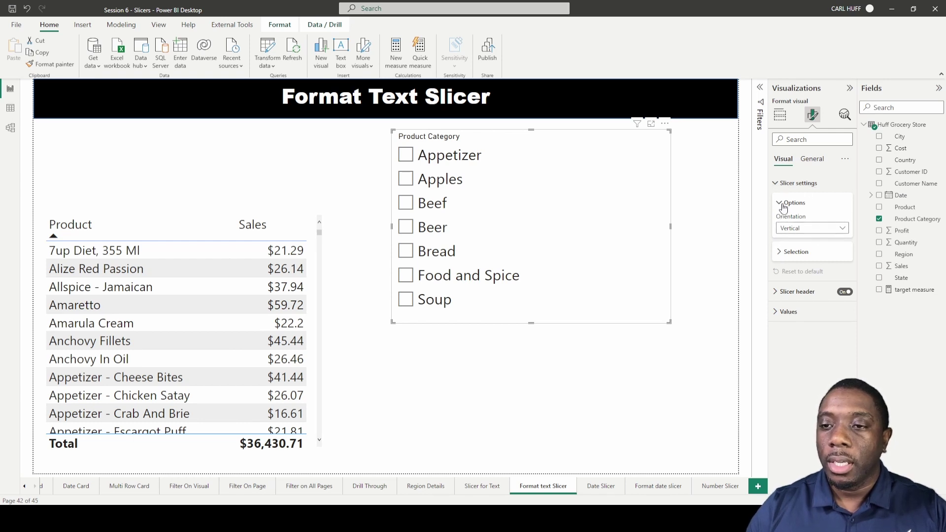
pyautogui.click(807, 230)
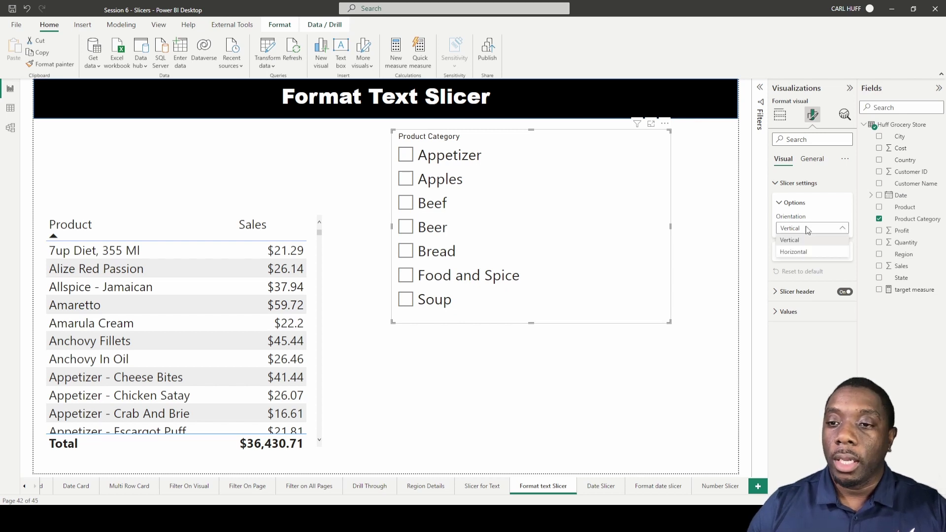
pyautogui.click(805, 253)
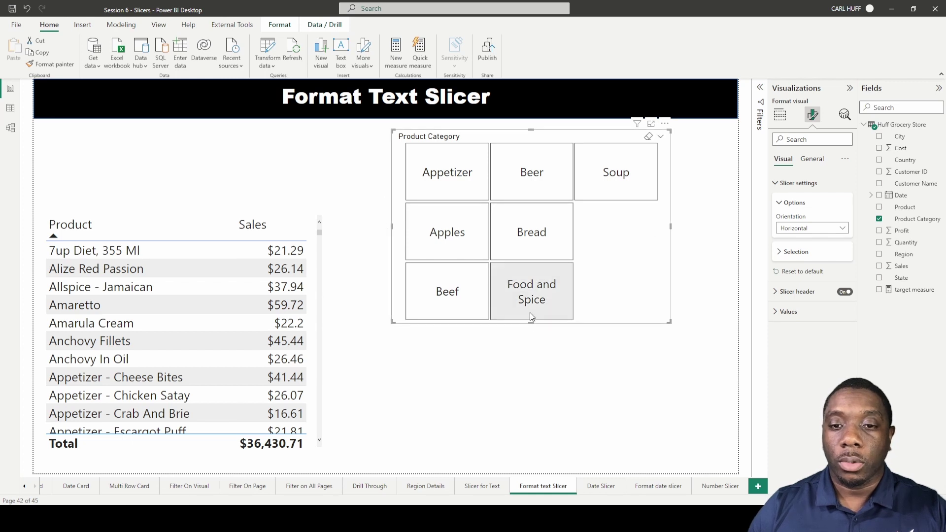
pyautogui.moveTo(531, 324); pyautogui.dragTo(543, 210)
pyautogui.moveTo(537, 148)
pyautogui.mouseDown()
pyautogui.moveTo(562, 135)
pyautogui.moveTo(522, 131)
pyautogui.moveTo(530, 131)
pyautogui.mouseUp()
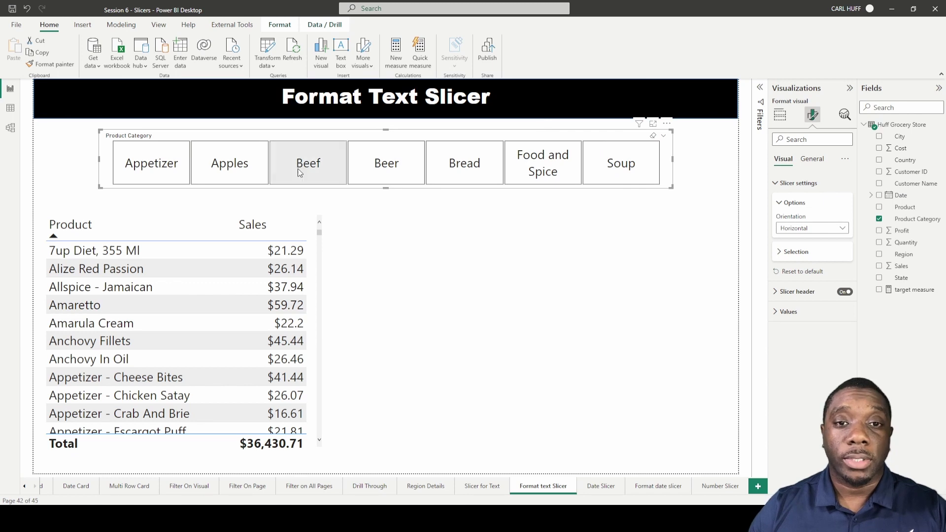
# Test the tiles by selecting Appetizer, Apples and Beef, then clear every selection
pyautogui.click(712, 183)
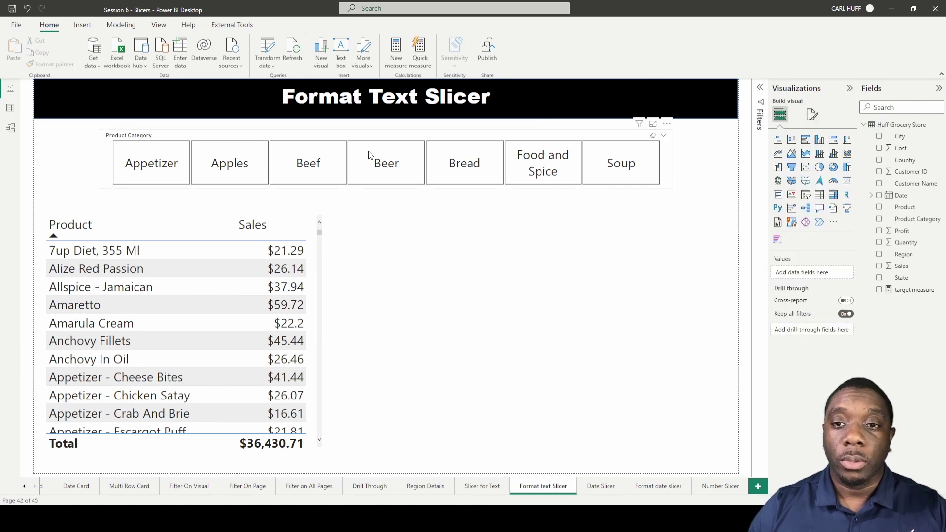
pyautogui.click(162, 167)
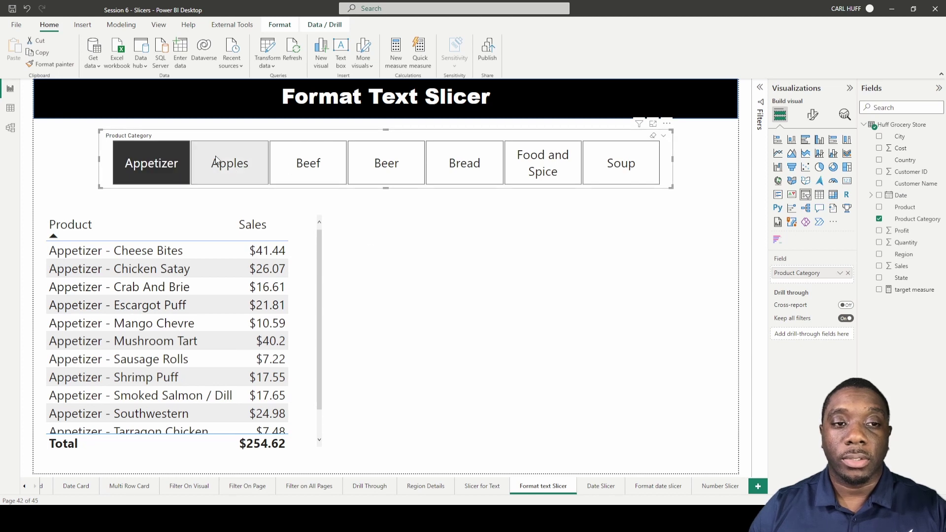
pyautogui.click(157, 171)
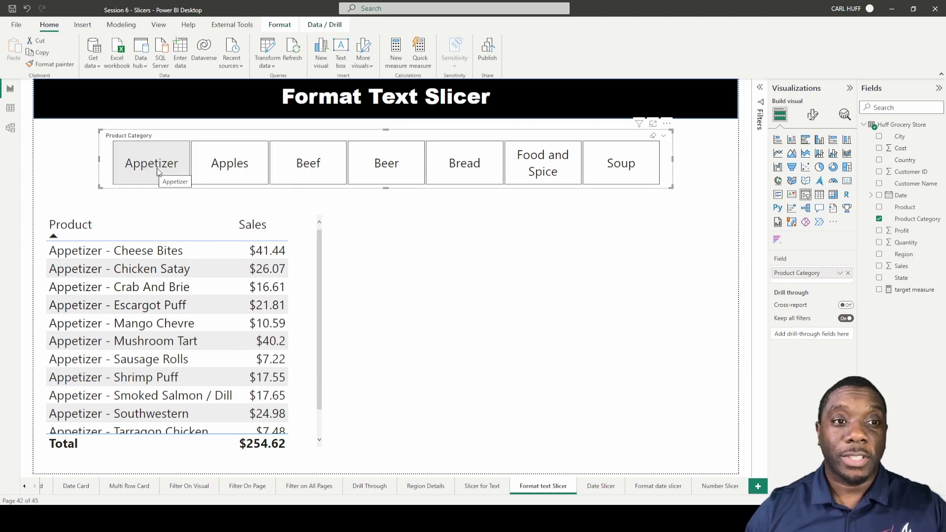
pyautogui.click(158, 171)
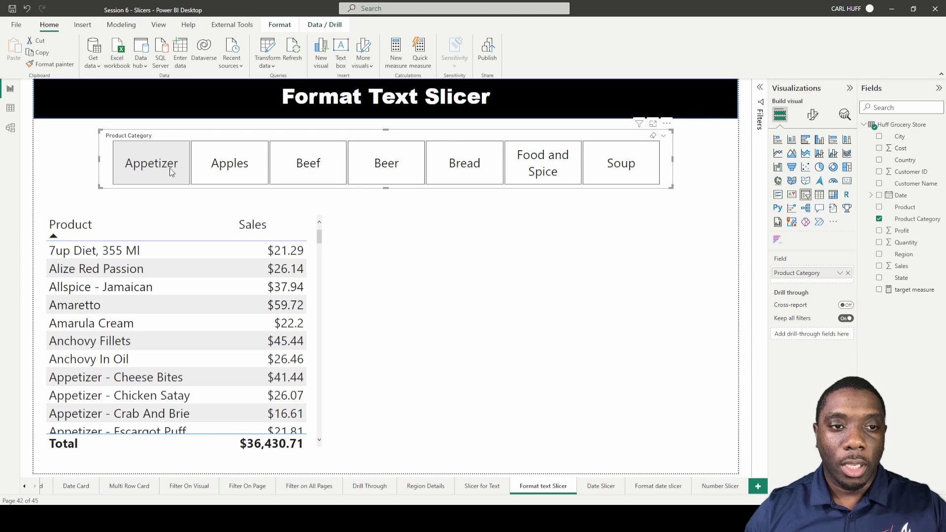
pyautogui.click(166, 168)
pyautogui.keyDown('ctrl'); pyautogui.click(234, 174); pyautogui.keyUp('ctrl')
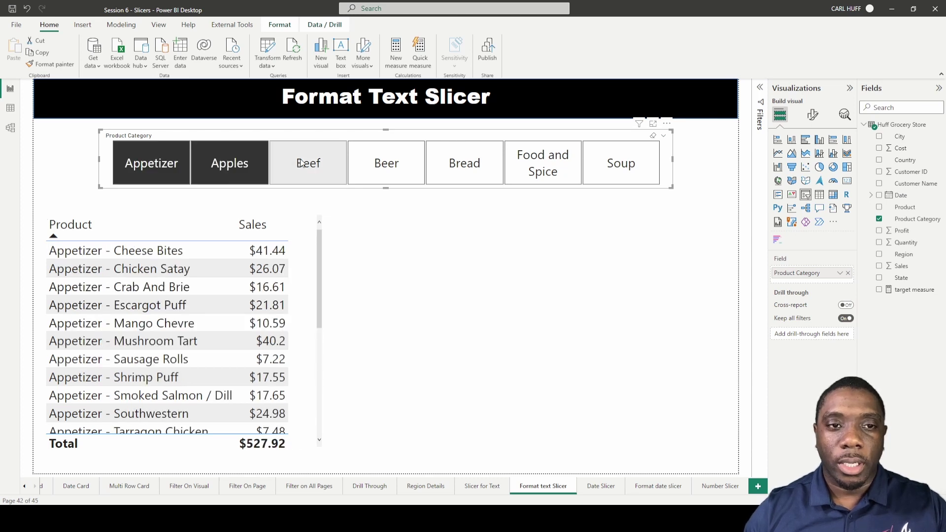
pyautogui.keyDown('ctrl'); pyautogui.click(325, 164); pyautogui.keyUp('ctrl')
pyautogui.click(312, 174)
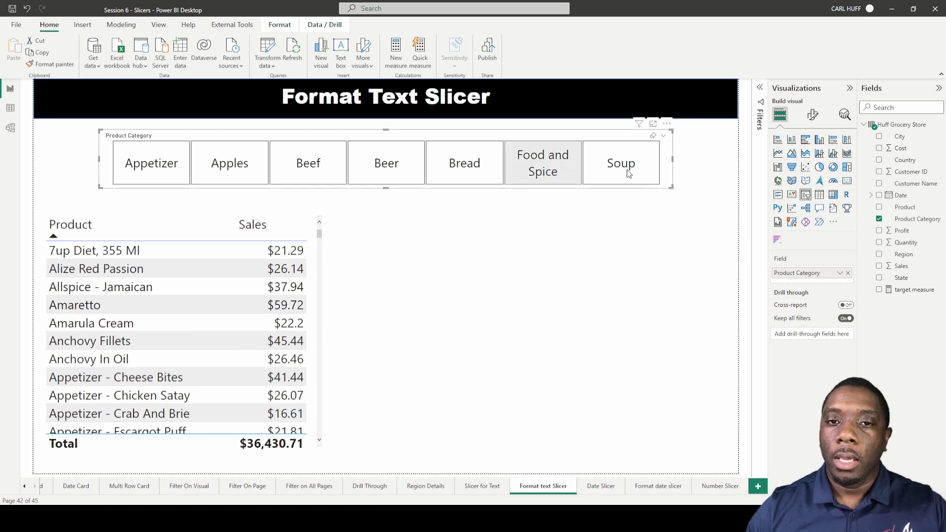
pyautogui.click(813, 114)
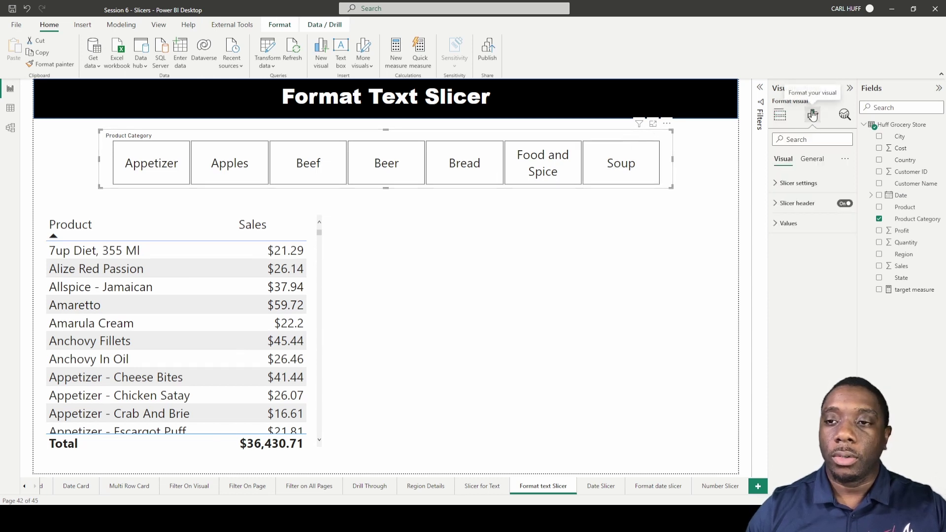
# Turn off Multi-select with Ctrl in the slicer's Selection settings
pyautogui.click(775, 187)
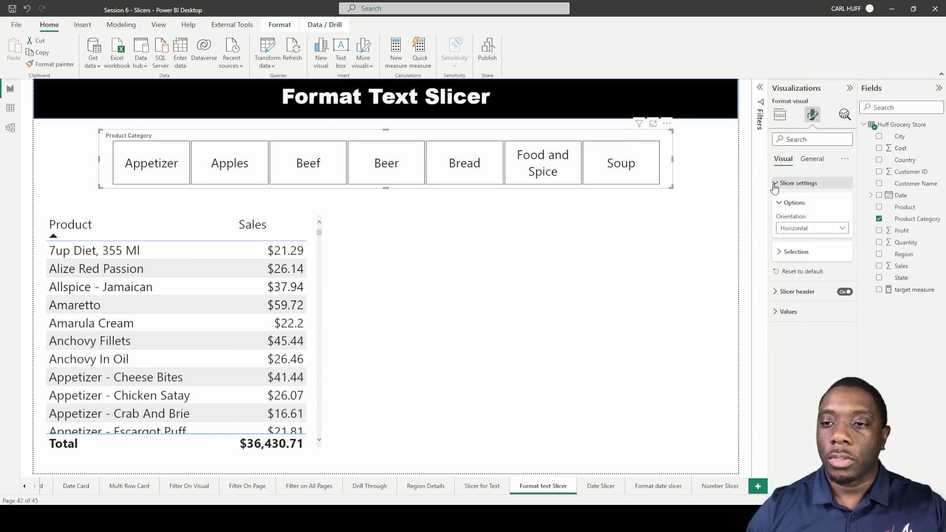
pyautogui.click(780, 253)
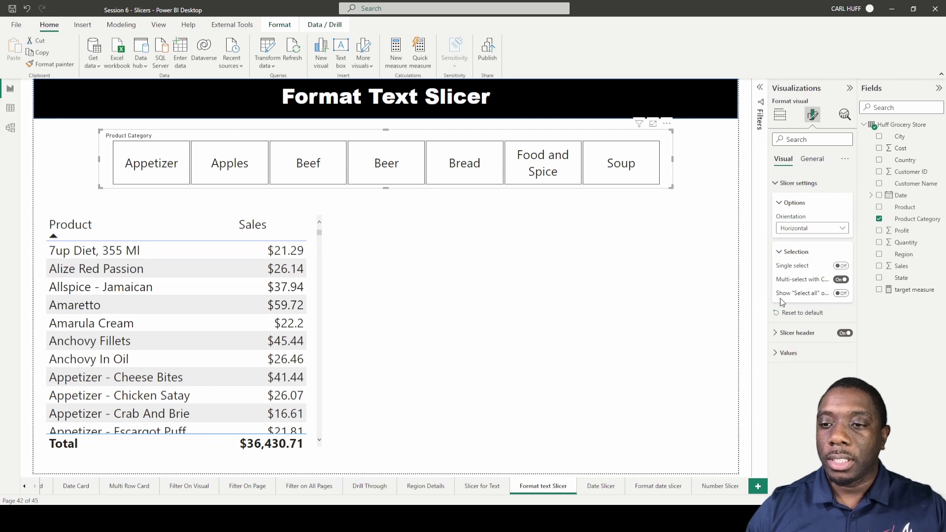
pyautogui.click(841, 280)
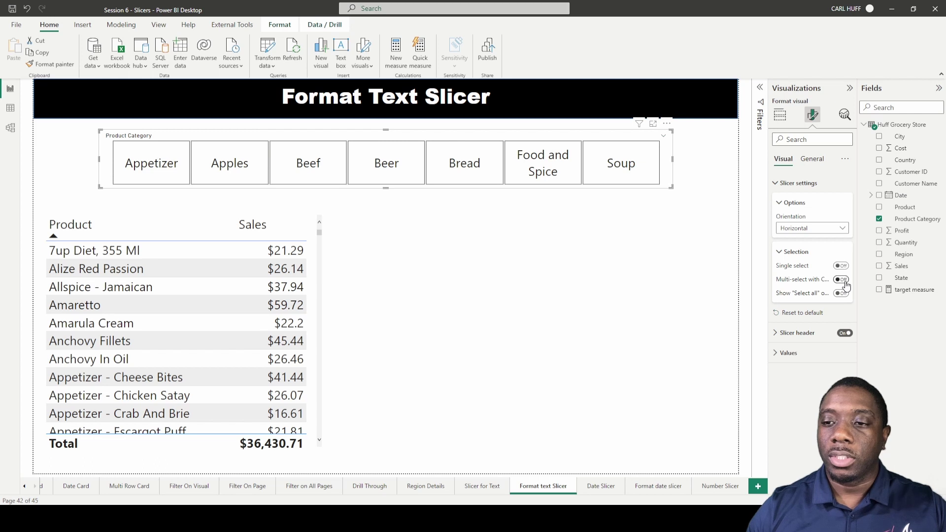
# Test plain-click multi-select with Beer, Beef and Apples, then deselect all three
pyautogui.click(390, 171)
pyautogui.click(309, 169)
pyautogui.click(200, 162)
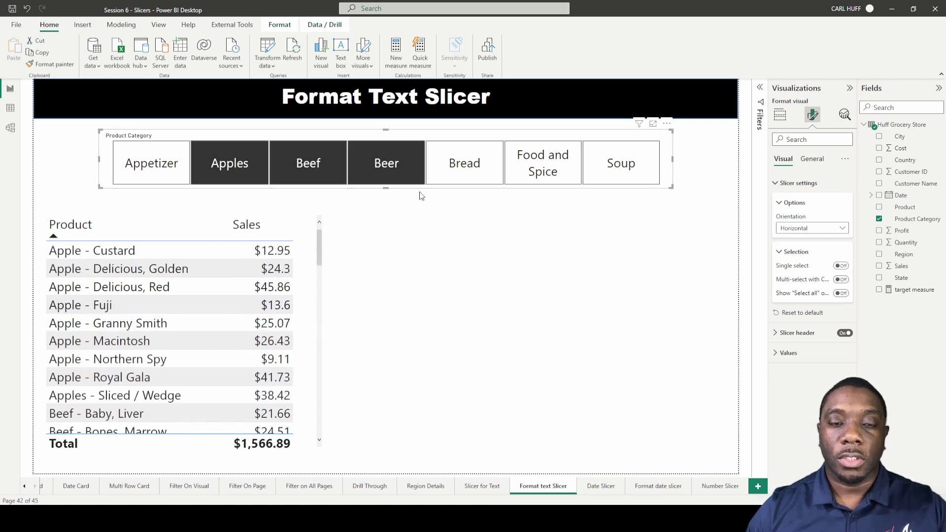
pyautogui.click(233, 170)
pyautogui.click(315, 172)
pyautogui.click(392, 171)
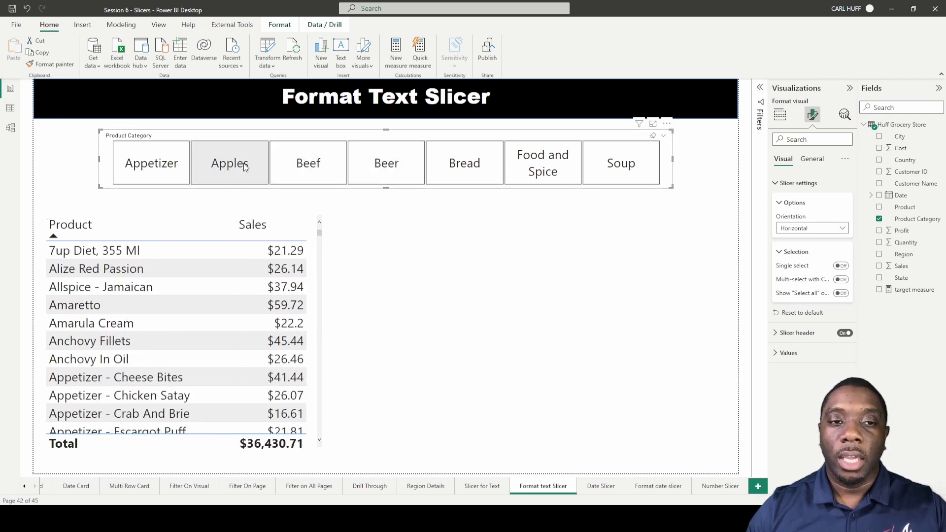
pyautogui.click(458, 171)
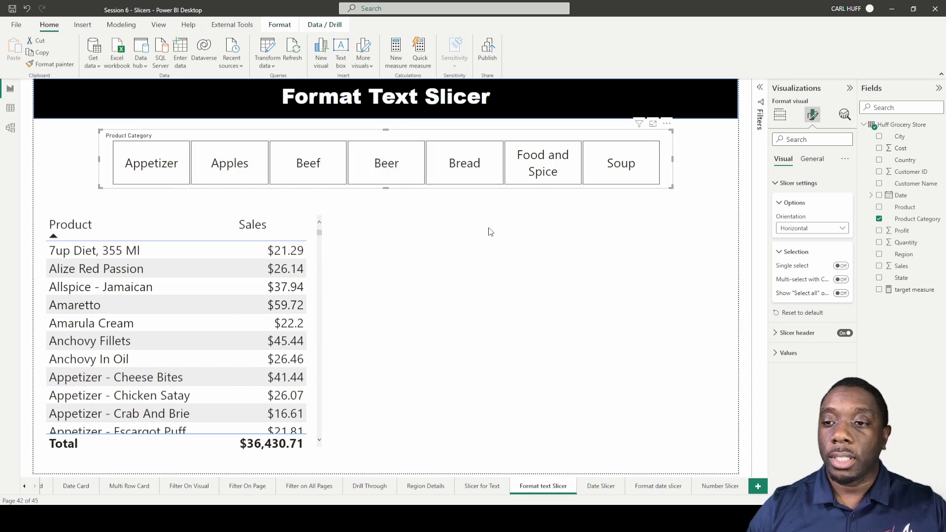
pyautogui.click(799, 183)
pyautogui.click(801, 203)
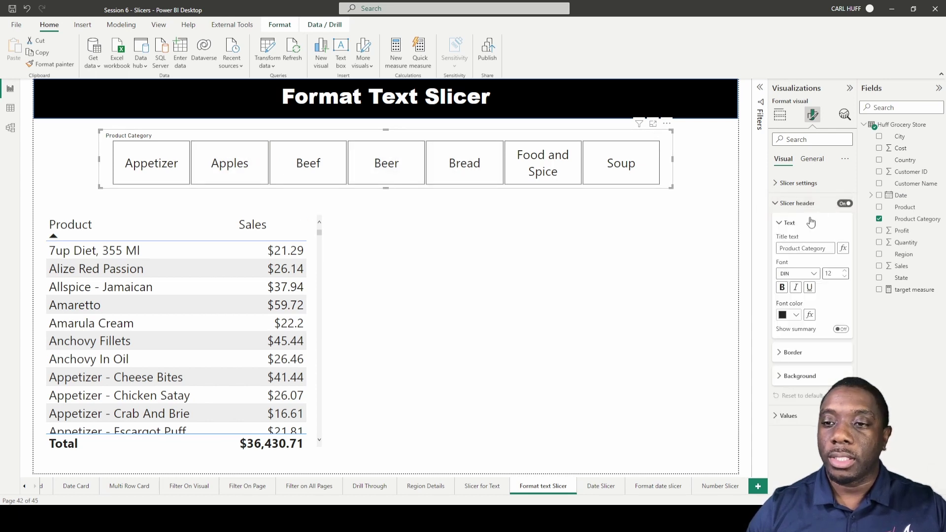
# Set the slicer header border colour to dark blue
pyautogui.click(846, 204)
pyautogui.click(846, 204)
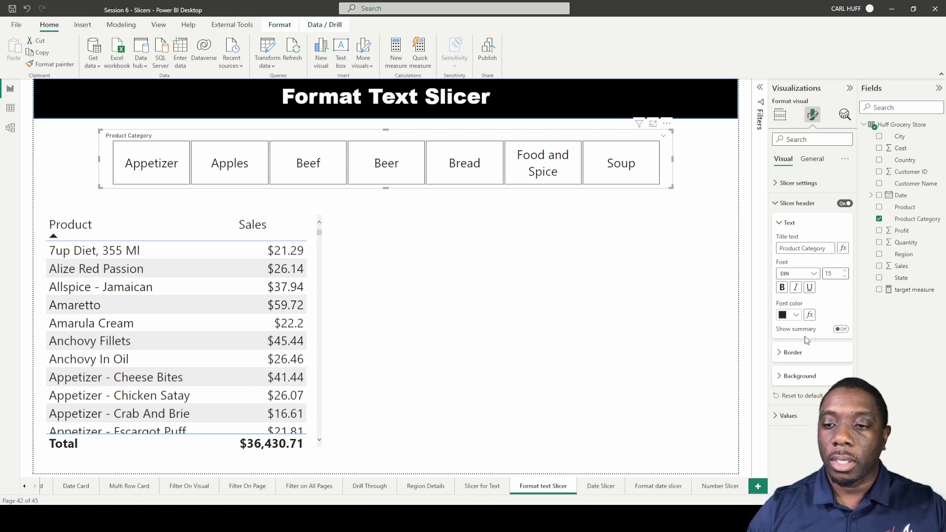
pyautogui.click(780, 357)
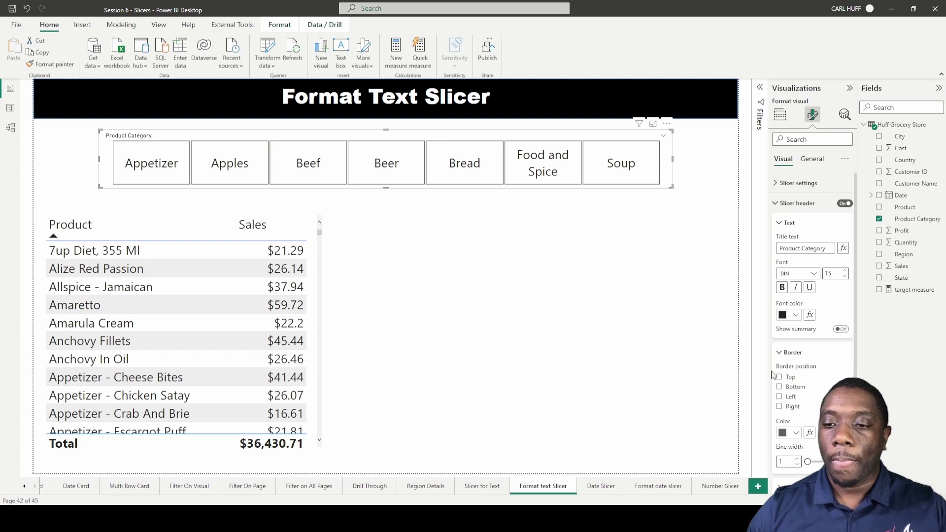
pyautogui.click(793, 434)
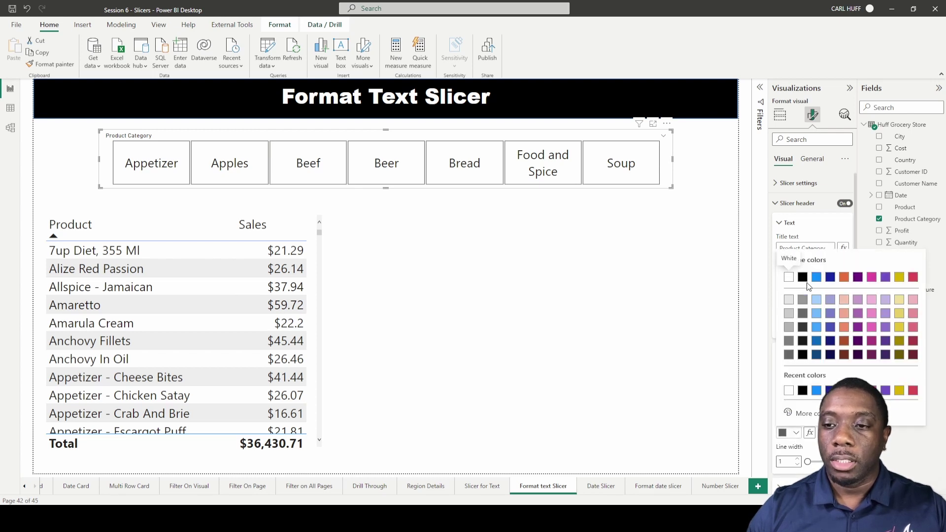
pyautogui.click(800, 277)
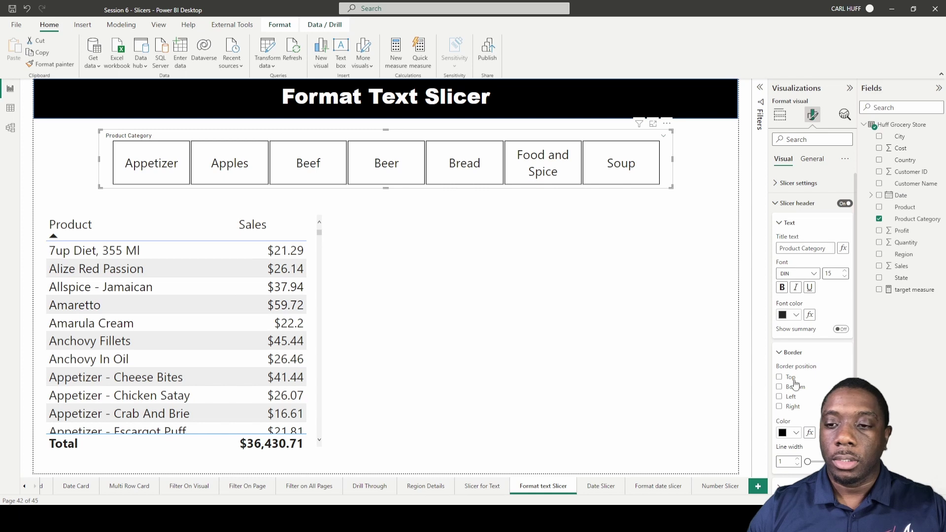
pyautogui.click(793, 436)
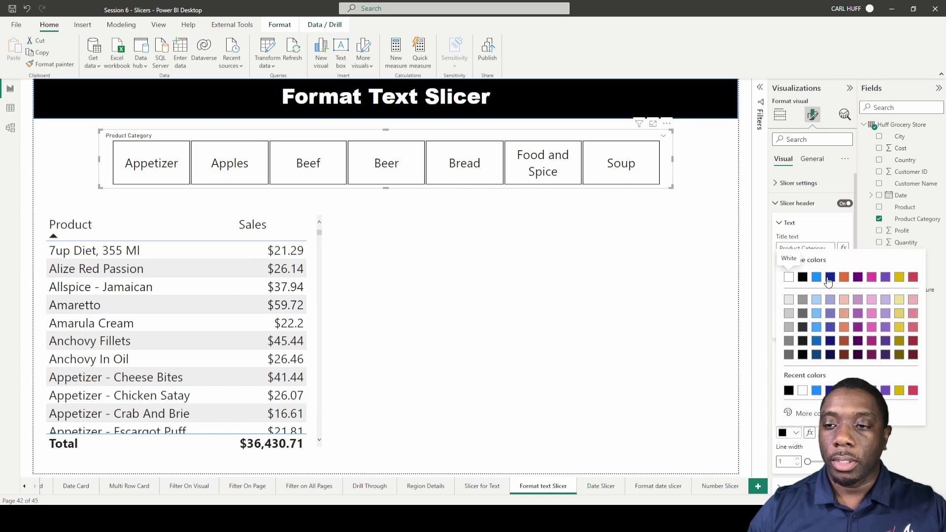
pyautogui.click(828, 279)
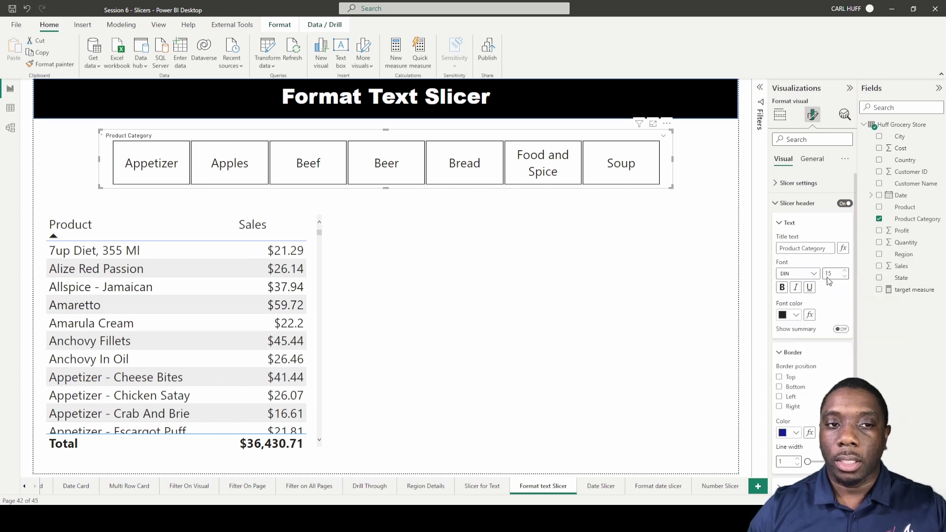
# Give the Product Category header black font colour in Arial Black
pyautogui.click(796, 316)
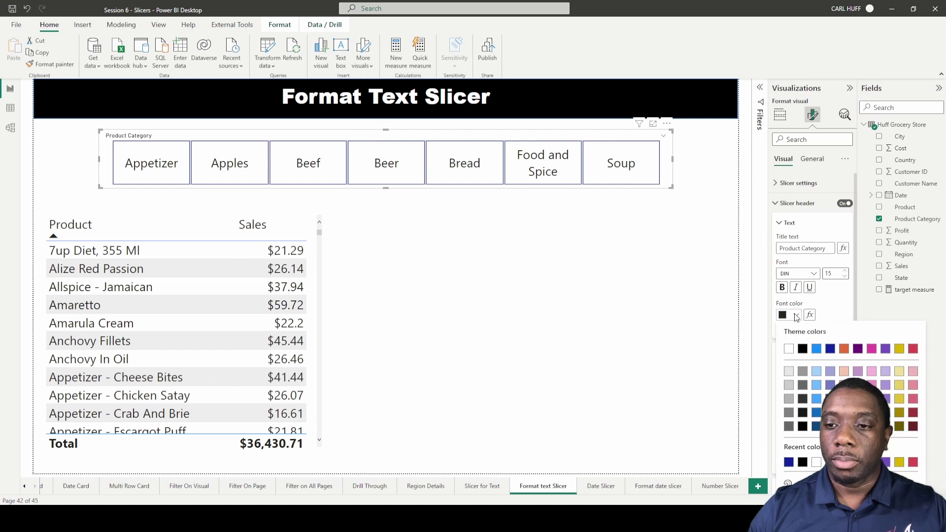
pyautogui.click(804, 354)
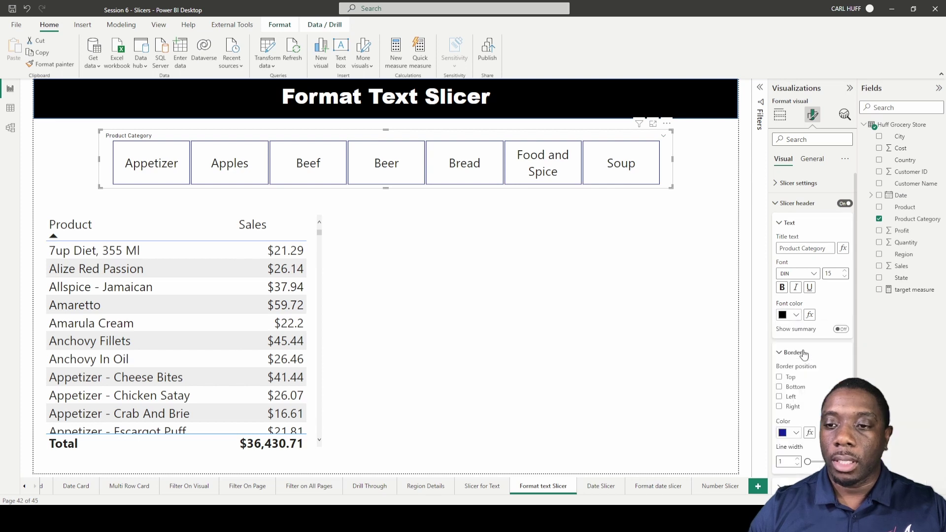
pyautogui.click(815, 275)
pyautogui.click(805, 307)
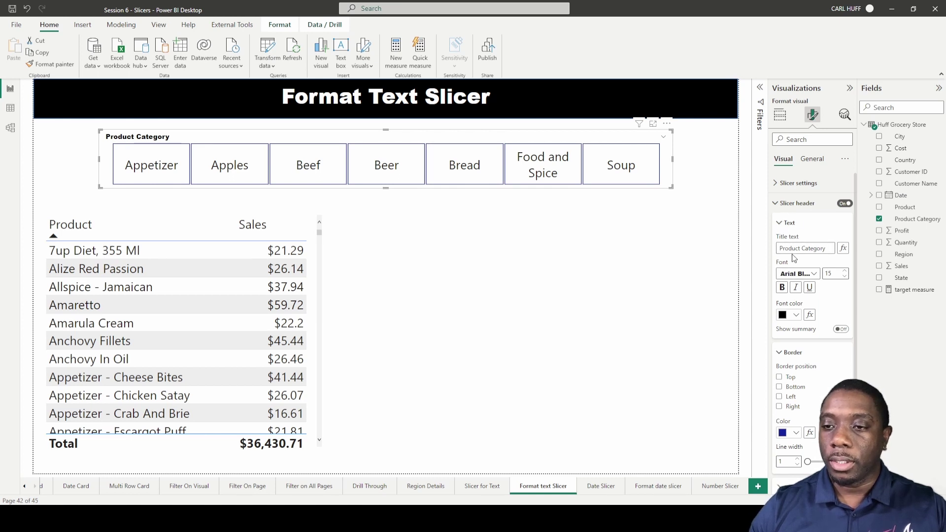
pyautogui.click(780, 225)
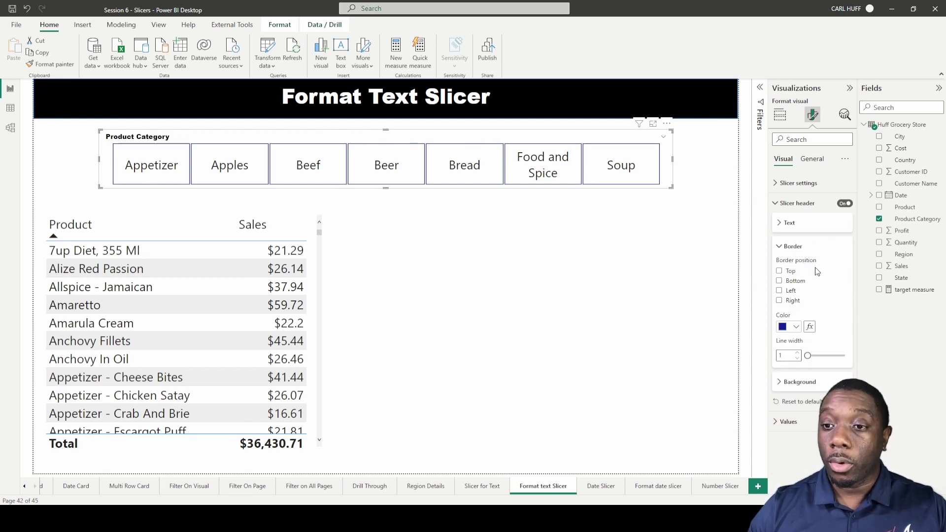
# Toggle the header's top, bottom and left border lines, then set the border colour to black
pyautogui.click(779, 272)
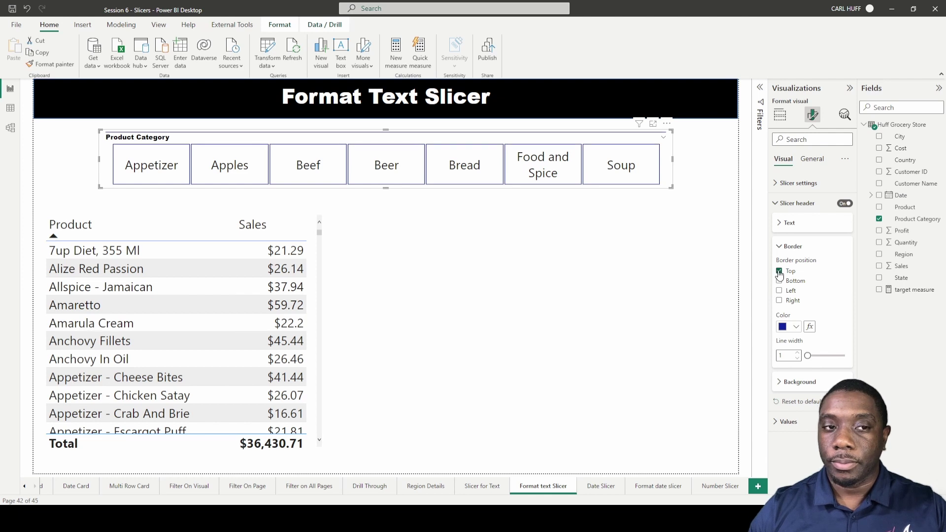
pyautogui.click(780, 281)
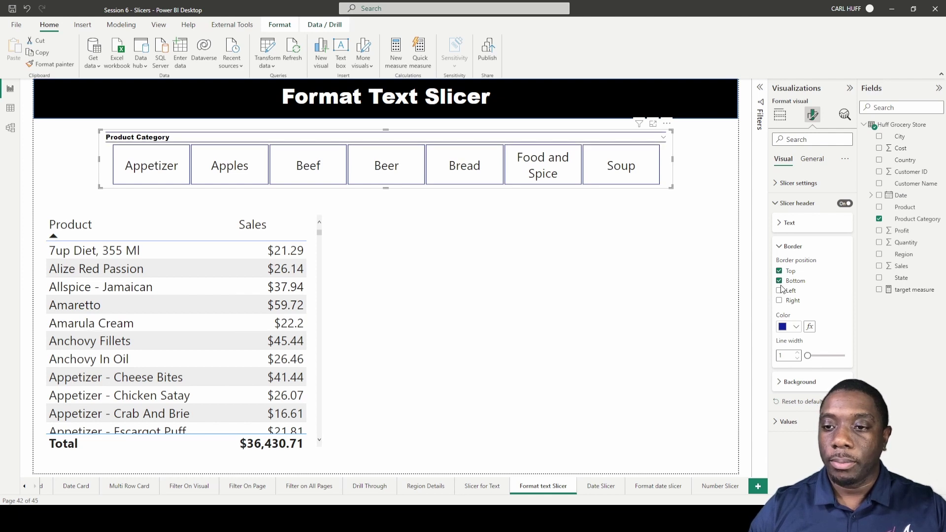
pyautogui.click(780, 292)
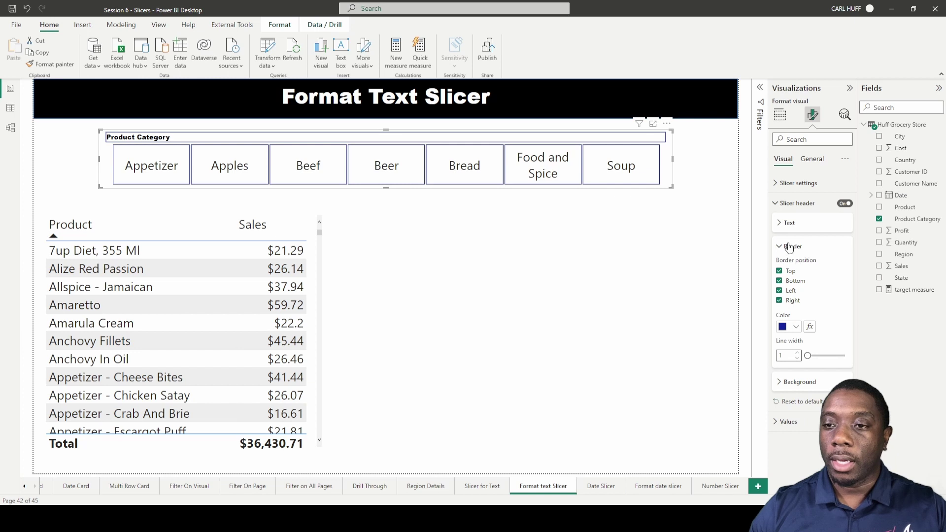
pyautogui.click(779, 271)
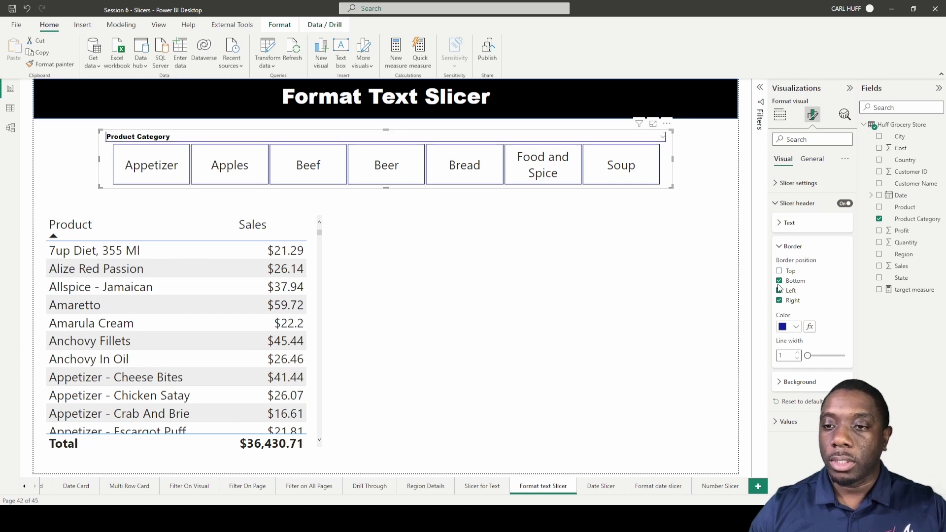
pyautogui.click(779, 281)
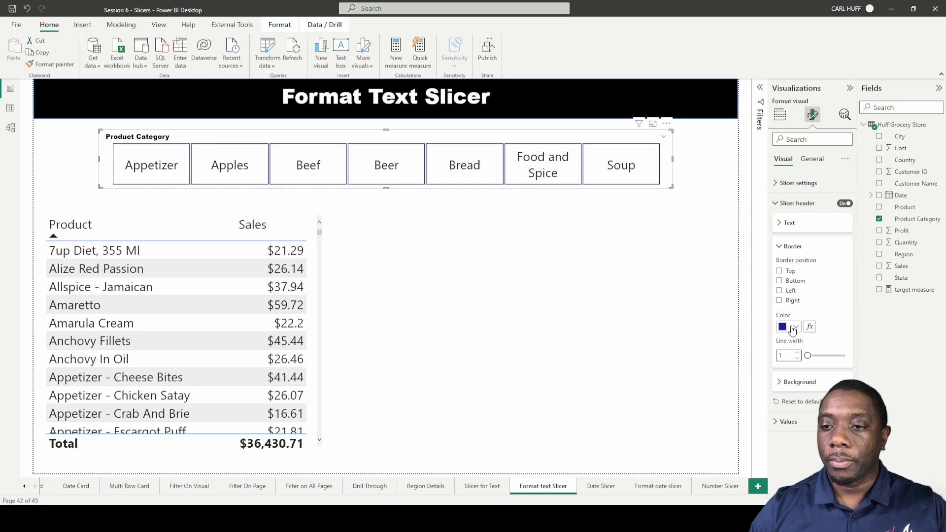
pyautogui.click(792, 327)
pyautogui.click(803, 173)
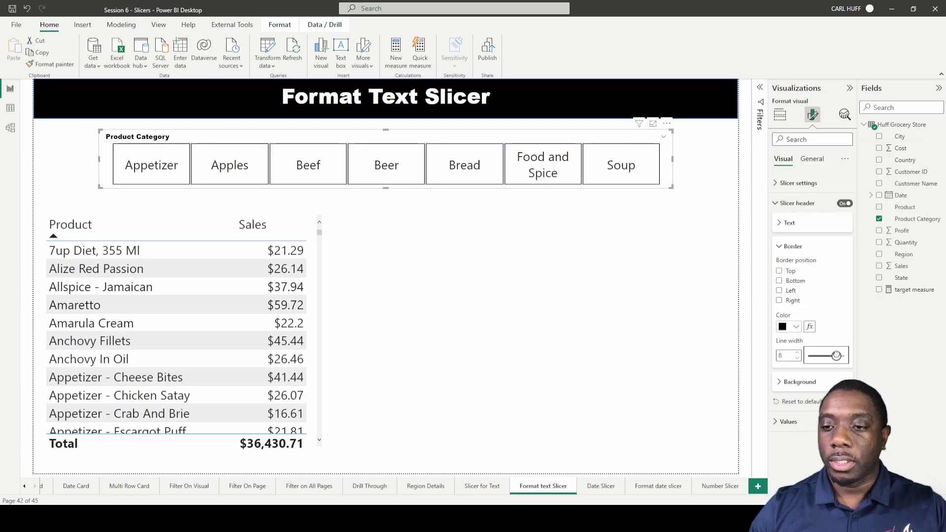
# Set the border line width to 3 after previewing a width of 10
pyautogui.moveTo(836, 356); pyautogui.dragTo(852, 361)
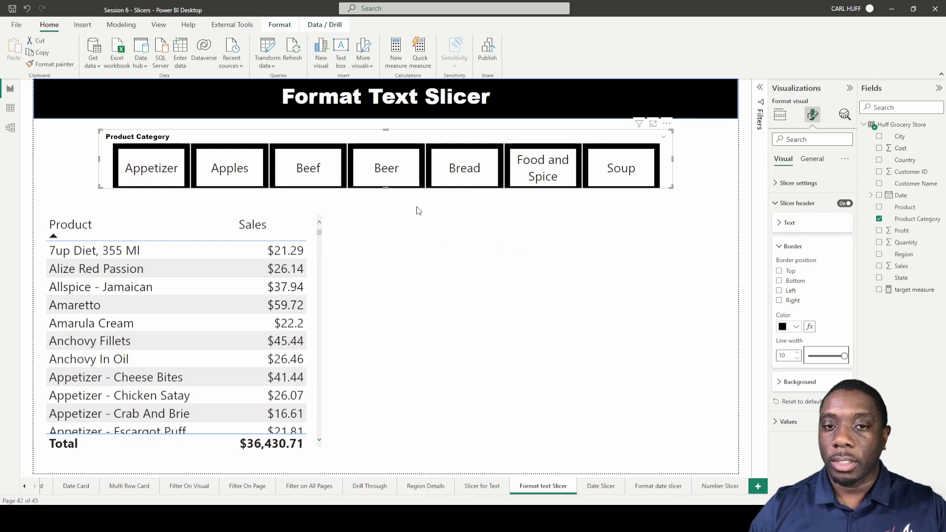
pyautogui.click(387, 207)
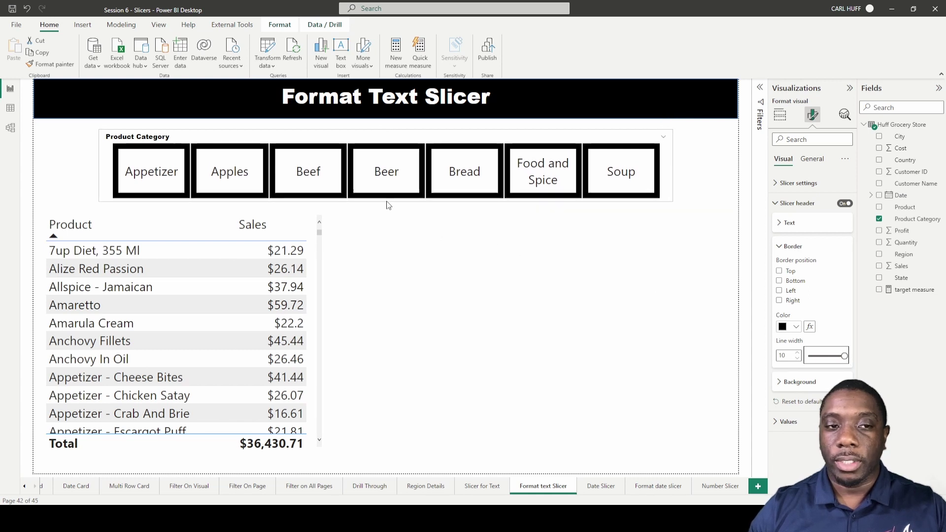
pyautogui.click(386, 203)
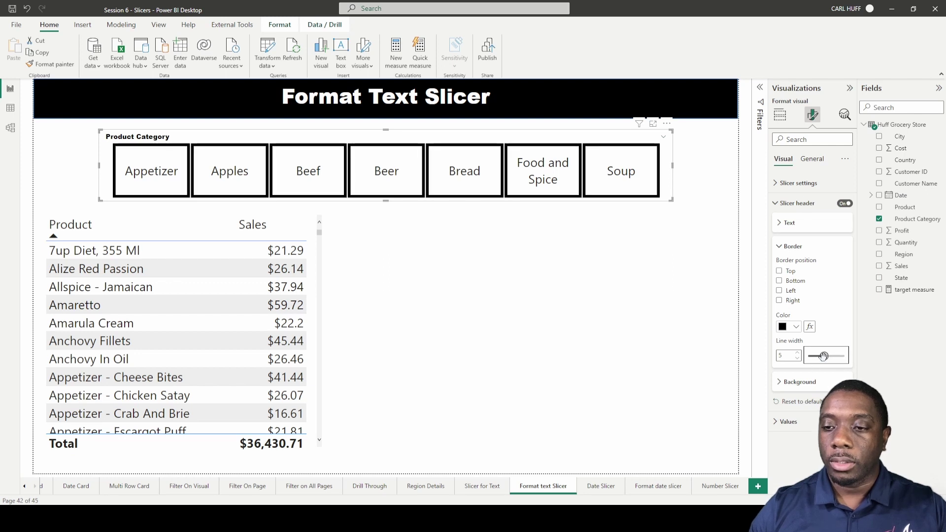
pyautogui.moveTo(820, 356); pyautogui.dragTo(817, 356)
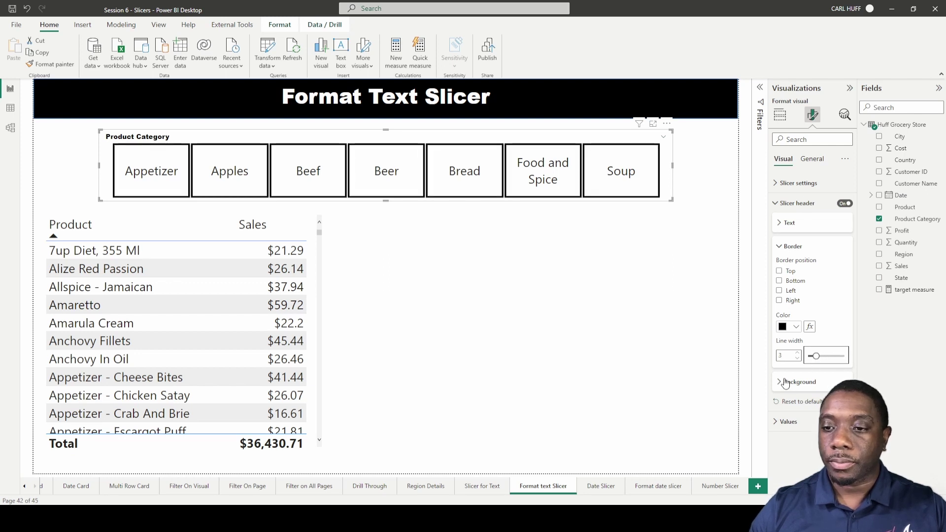
pyautogui.click(781, 247)
pyautogui.click(779, 271)
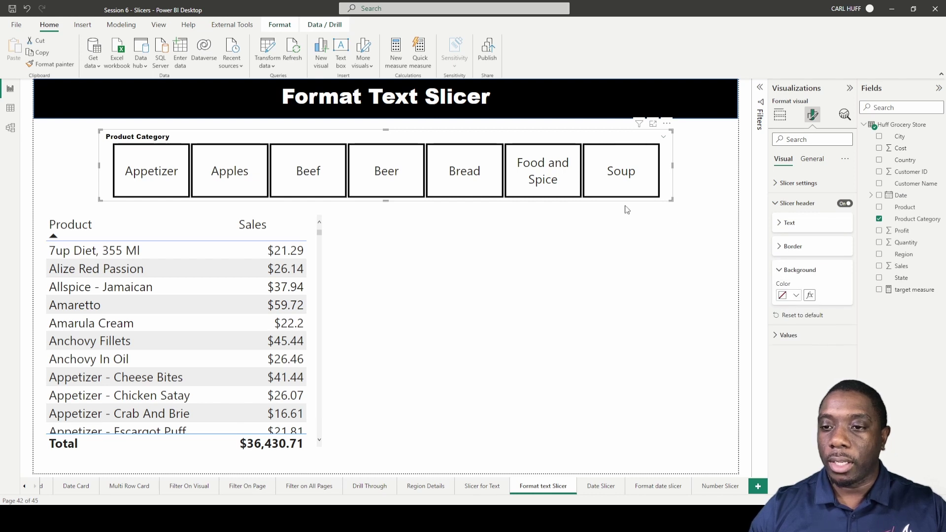
# Change the slicer header background to orange, then to white
pyautogui.click(795, 296)
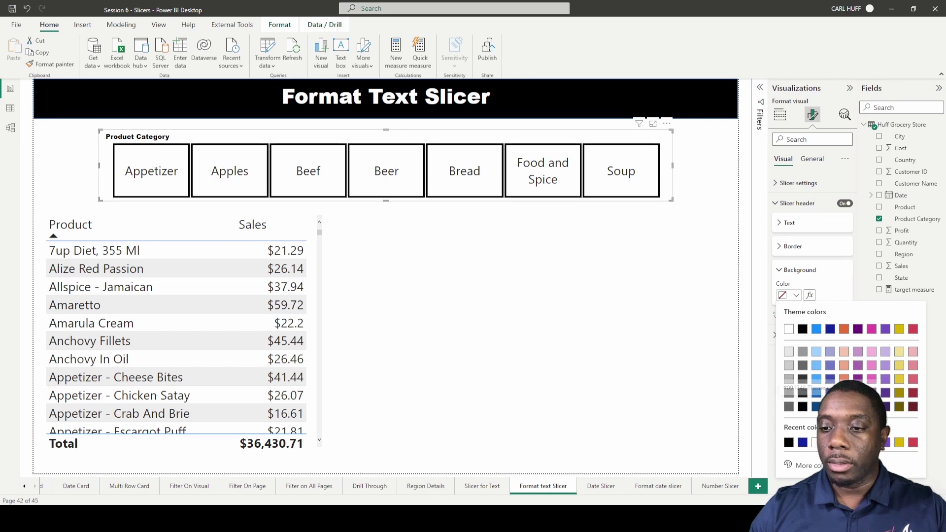
pyautogui.click(845, 329)
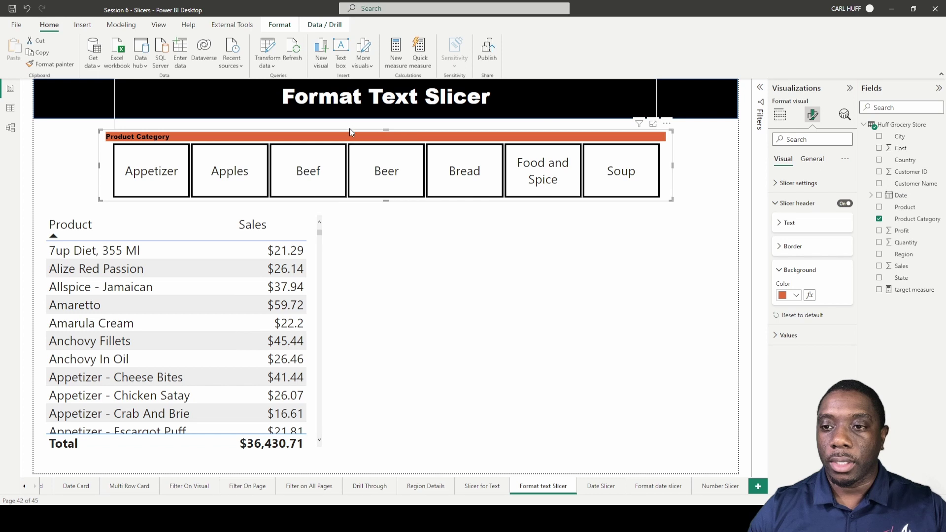
pyautogui.click(796, 296)
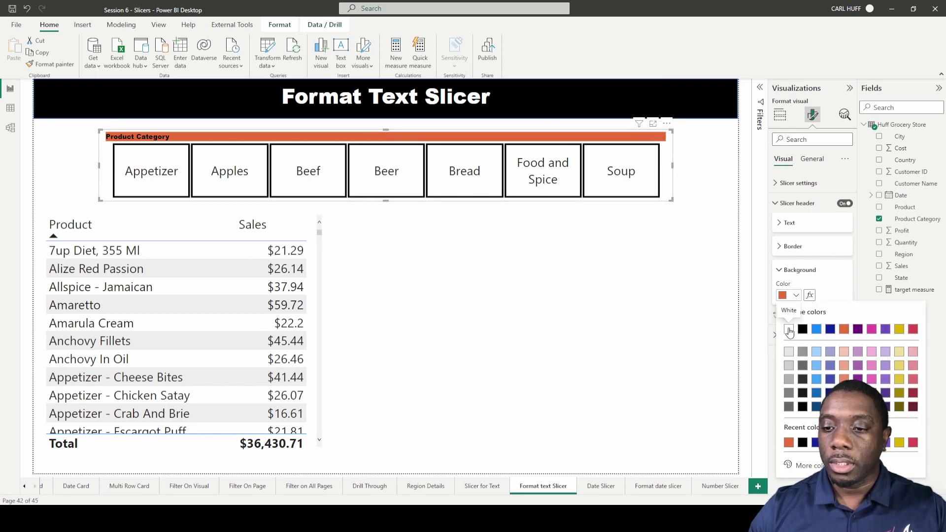
pyautogui.click(789, 329)
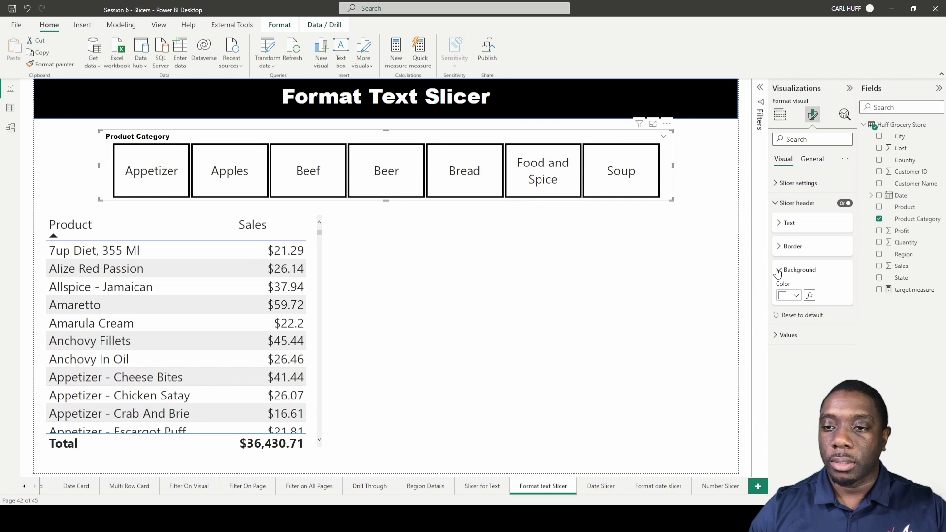
# Switch the Product Category slicer header off
pyautogui.click(845, 204)
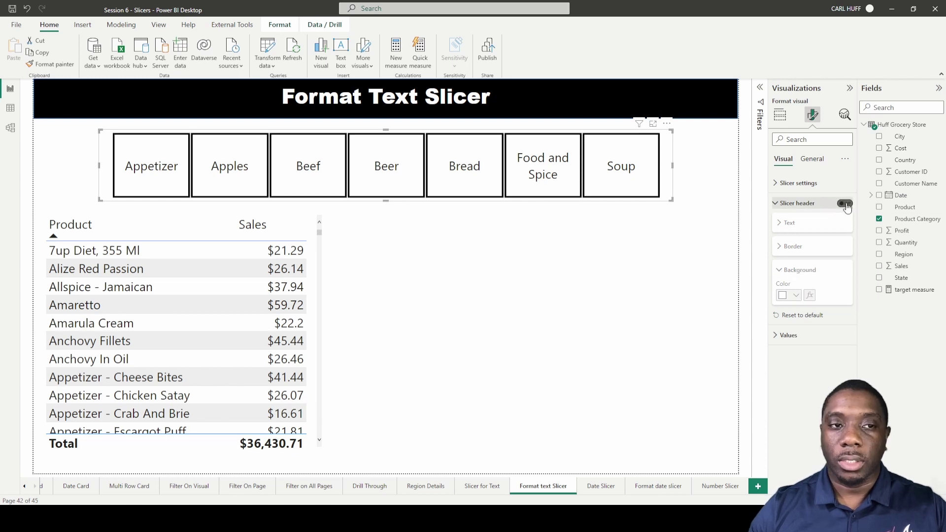
pyautogui.click(775, 204)
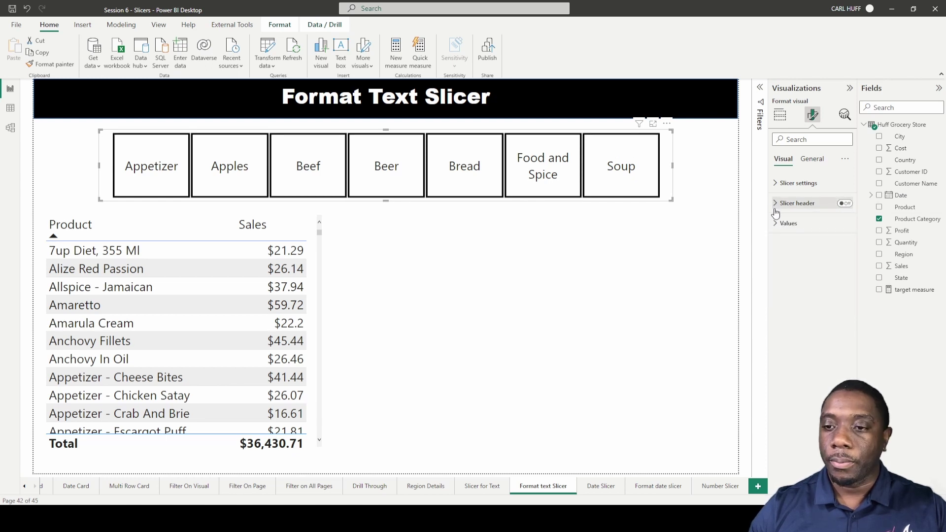
pyautogui.click(776, 223)
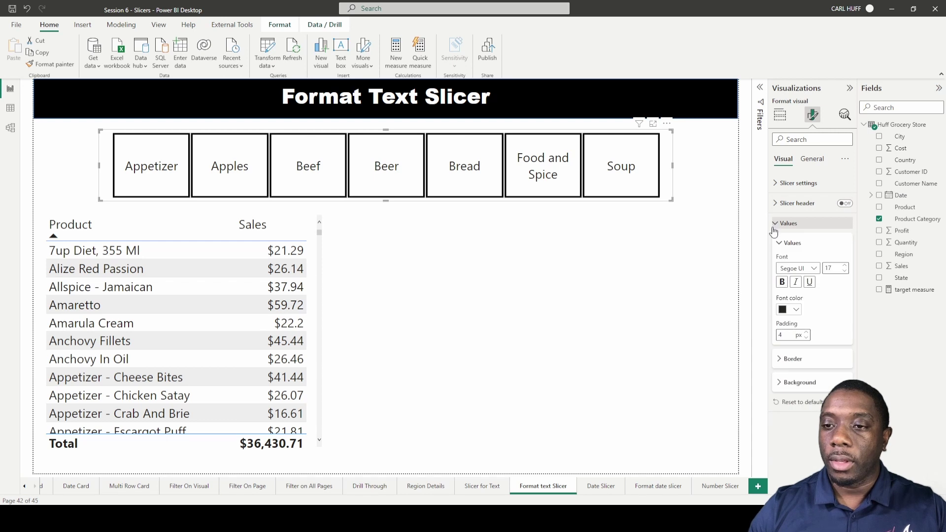
# Keep the button font black, remove all four button borders, and test the Appetizer button
pyautogui.click(796, 310)
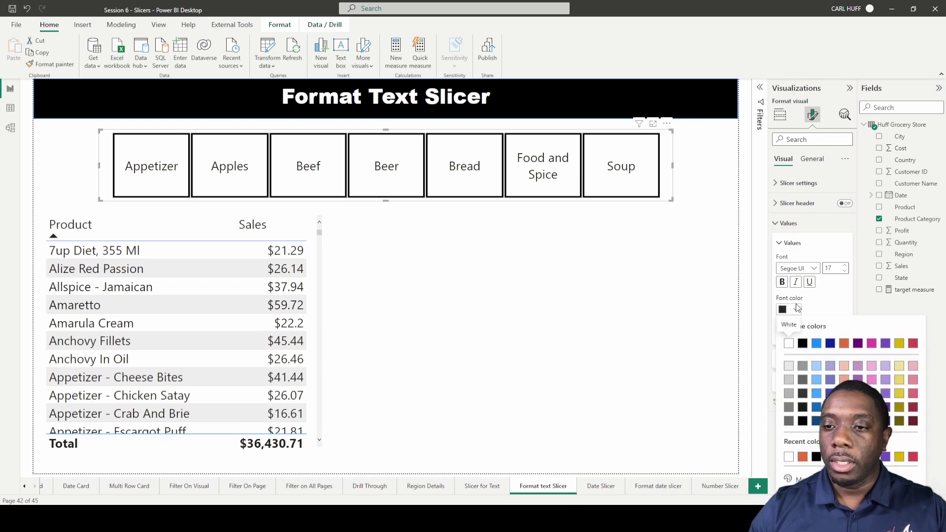
pyautogui.click(803, 343)
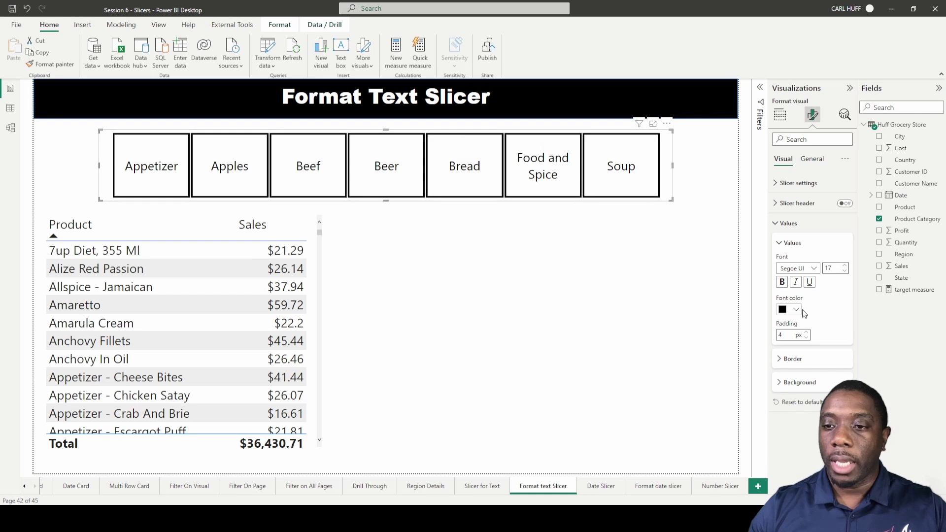
pyautogui.click(780, 360)
pyautogui.scroll(-1, 794, 349)
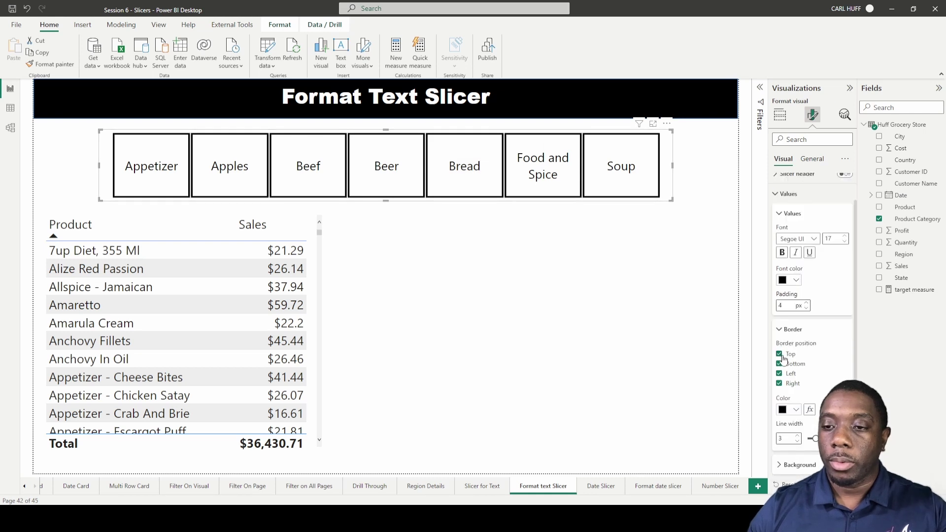
pyautogui.click(780, 354)
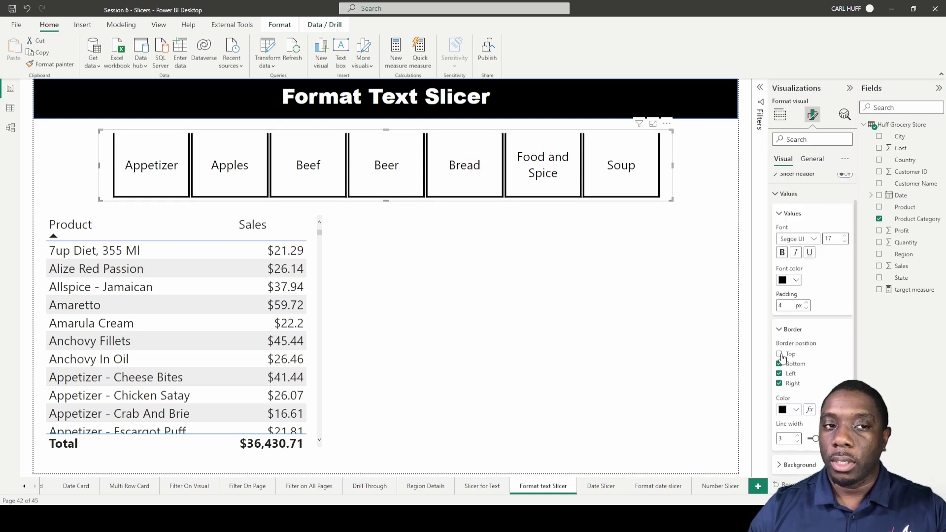
pyautogui.click(779, 354)
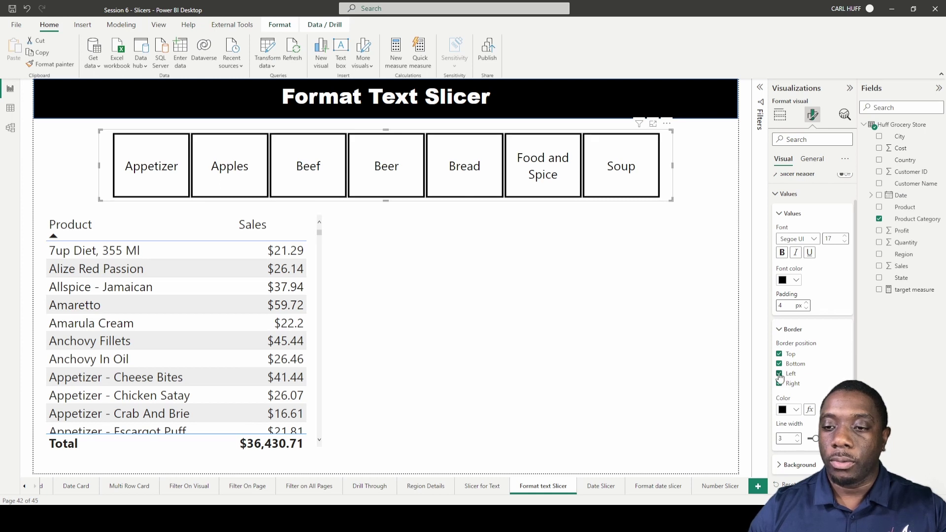
pyautogui.click(780, 385)
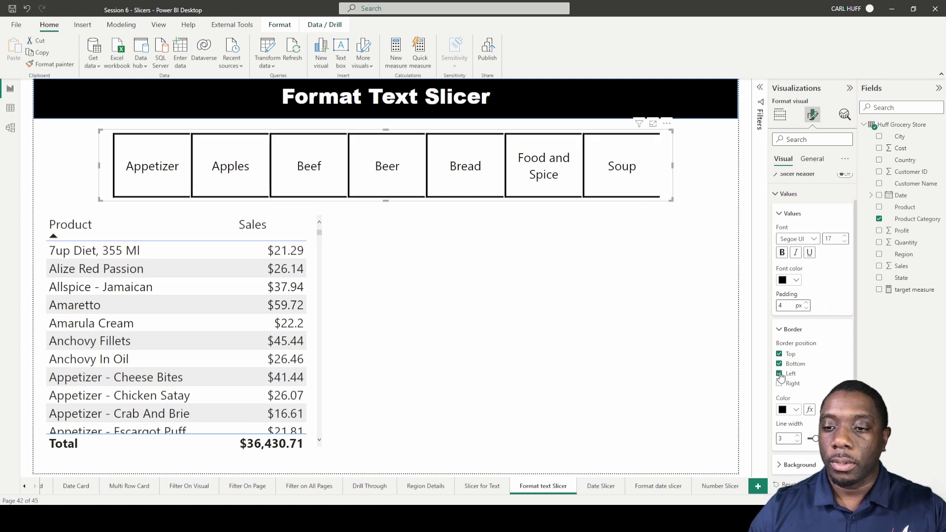
pyautogui.click(779, 374)
pyautogui.click(780, 364)
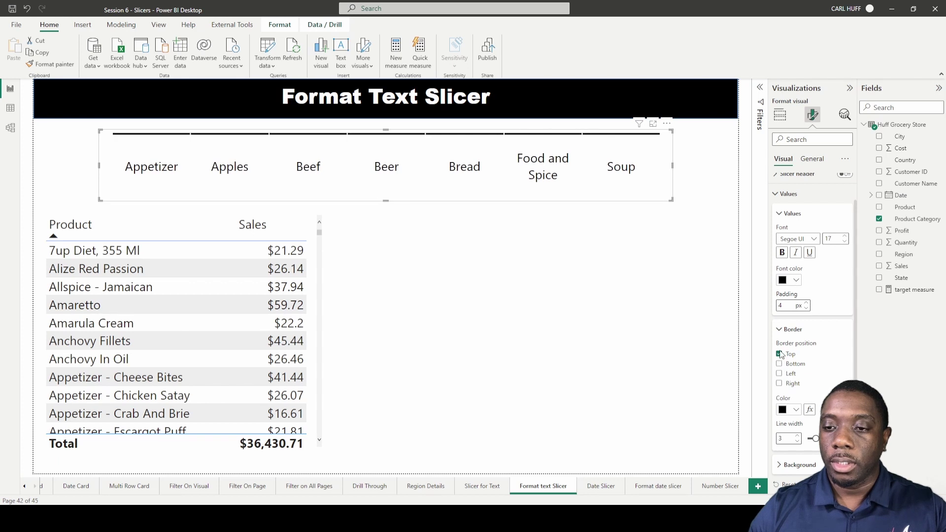
pyautogui.click(779, 355)
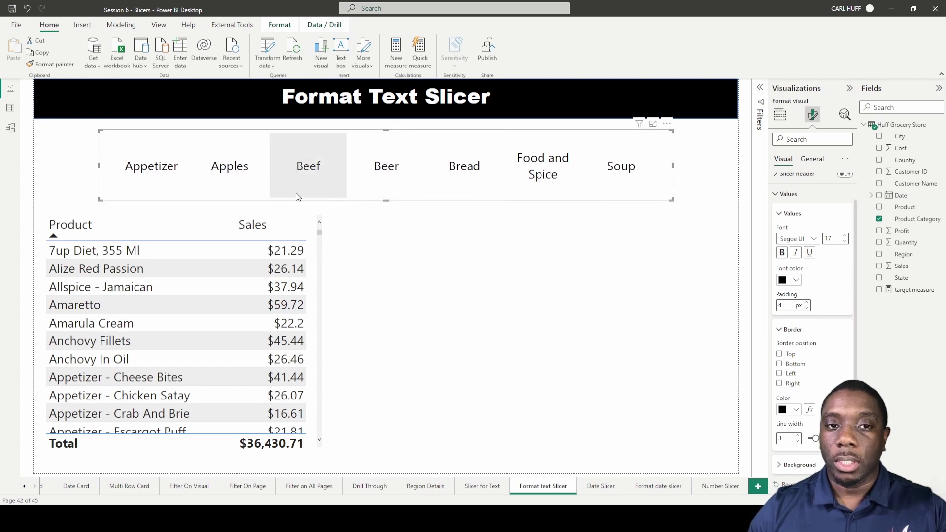
pyautogui.click(143, 173)
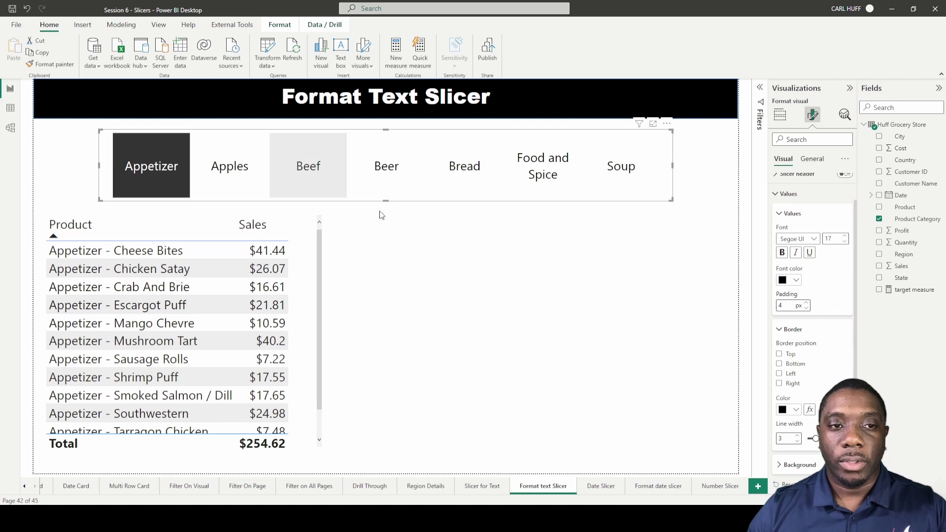
pyautogui.click(142, 177)
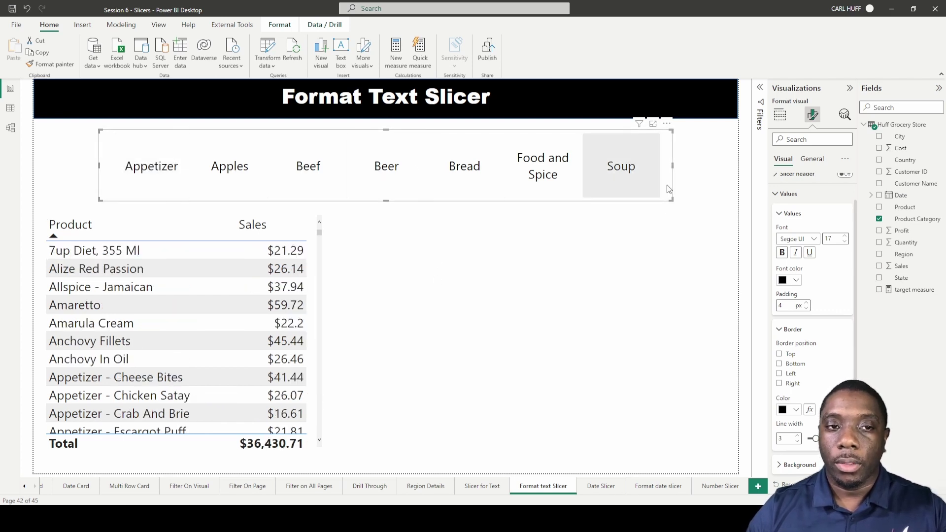
# Set the category buttons' background colour to orange, after briefly trying black
pyautogui.click(779, 330)
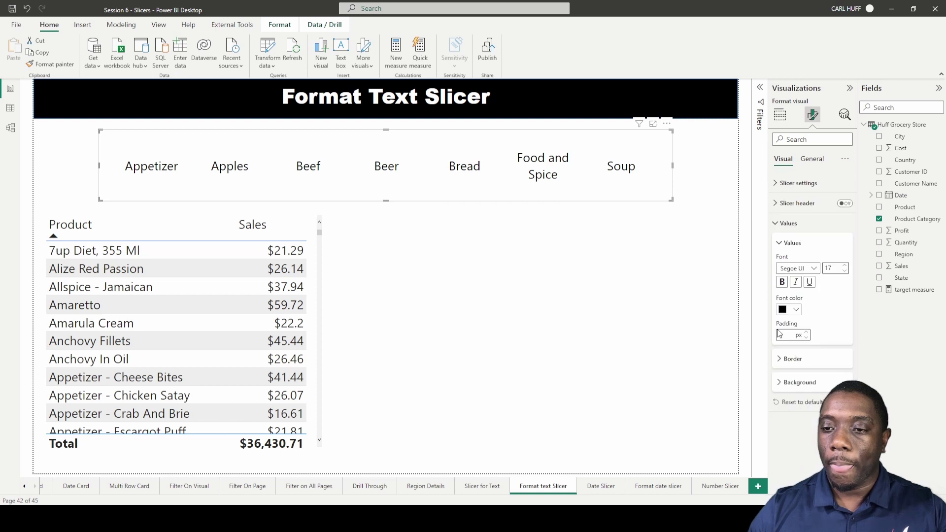
pyautogui.click(786, 384)
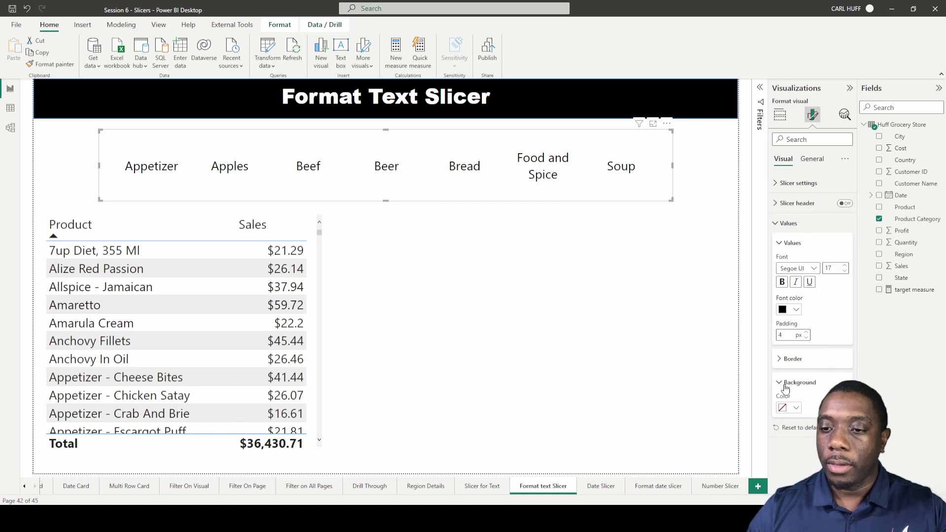
pyautogui.click(797, 409)
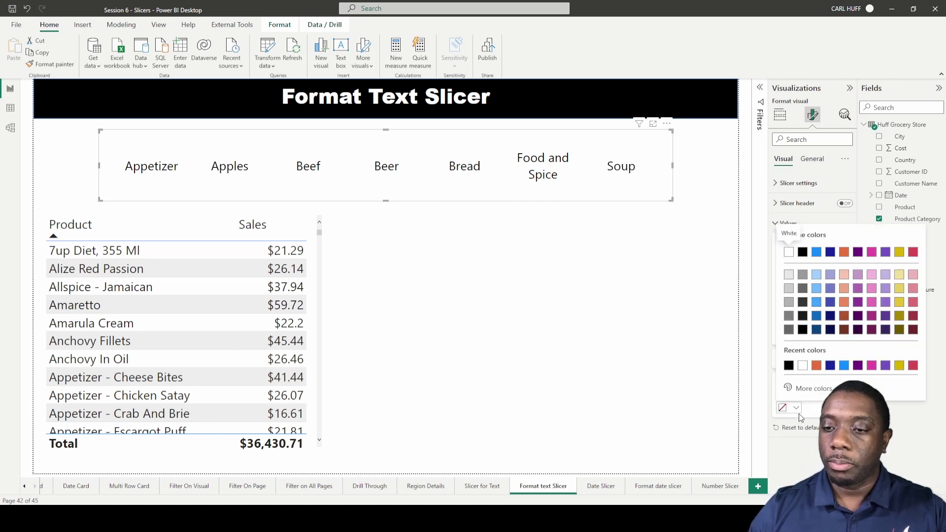
pyautogui.click(790, 369)
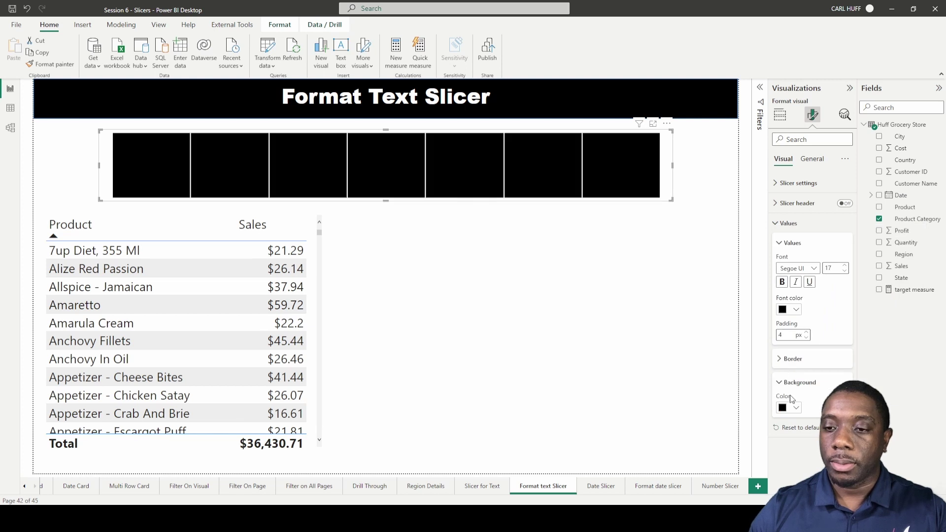
pyautogui.click(795, 409)
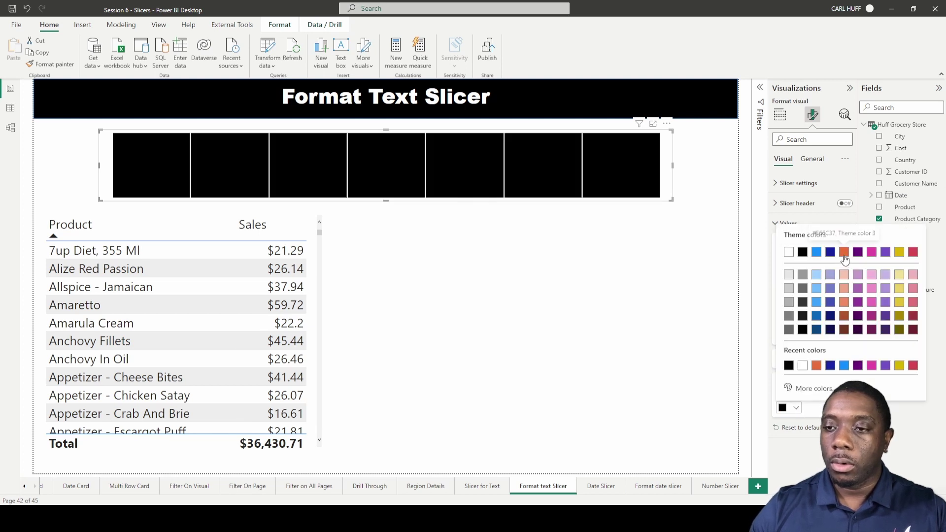
pyautogui.click(845, 252)
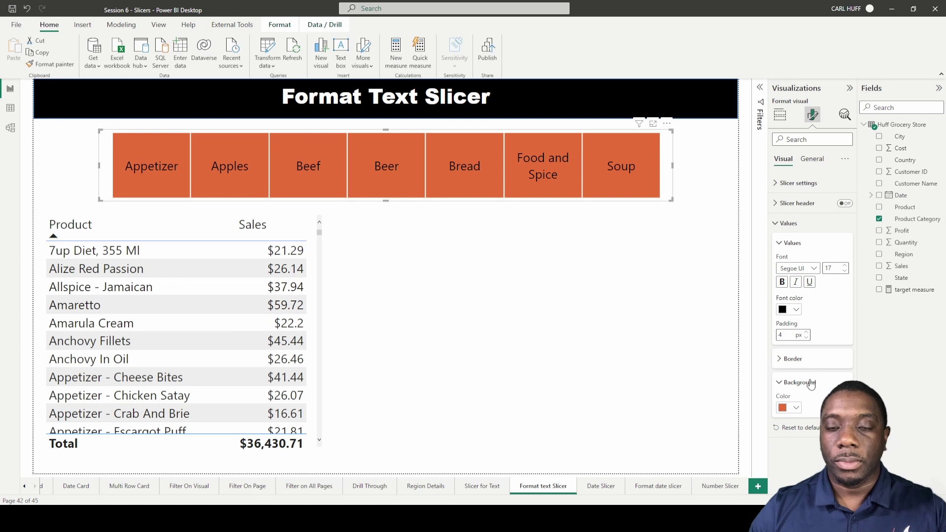
pyautogui.click(85, 201)
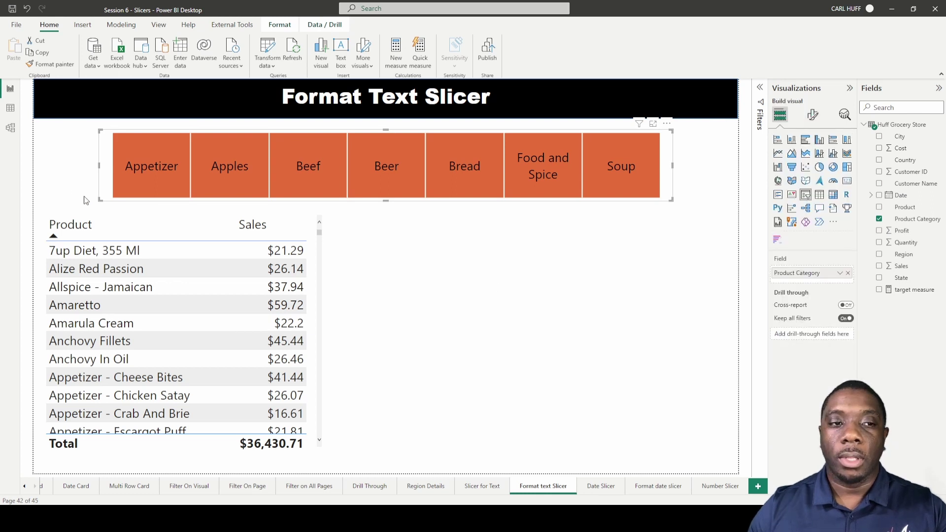
# Move the orange slicer beside the table and stretch it into a three-column grid of category tiles, Appetizer to Soup
pyautogui.moveTo(100, 200); pyautogui.dragTo(578, 446)
pyautogui.moveTo(668, 137); pyautogui.dragTo(733, 137)
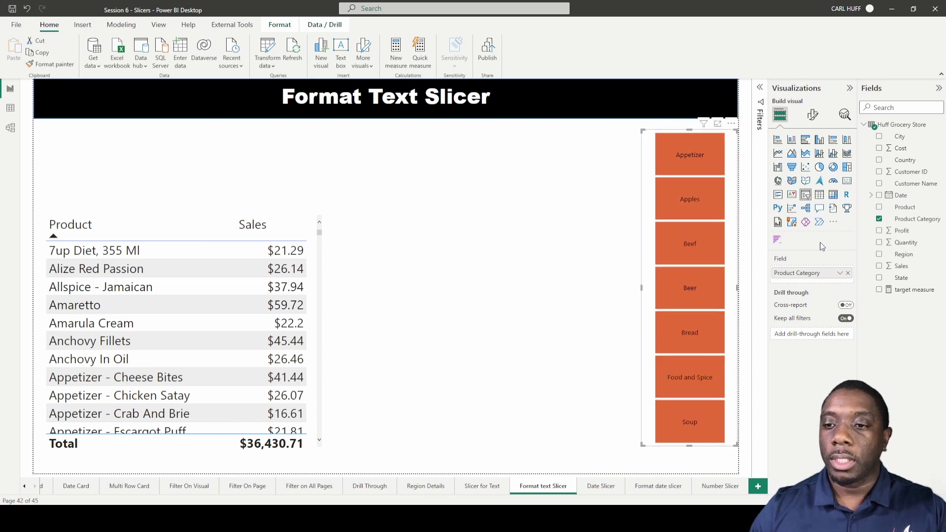
pyautogui.click(812, 114)
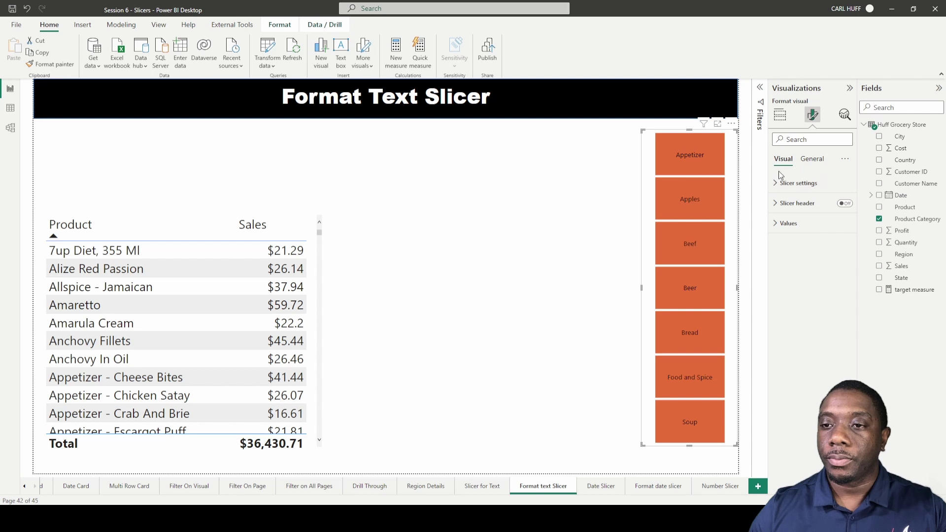
pyautogui.click(795, 184)
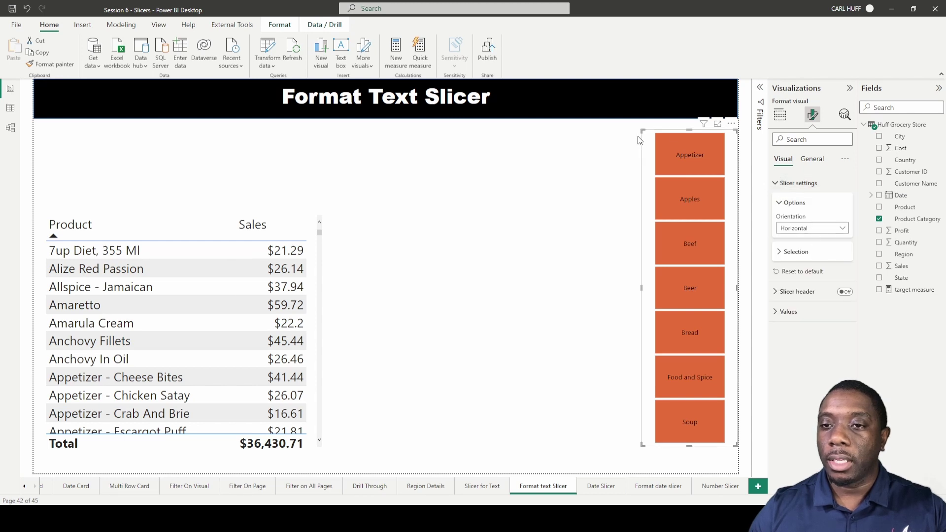
pyautogui.moveTo(642, 445); pyautogui.dragTo(326, 466)
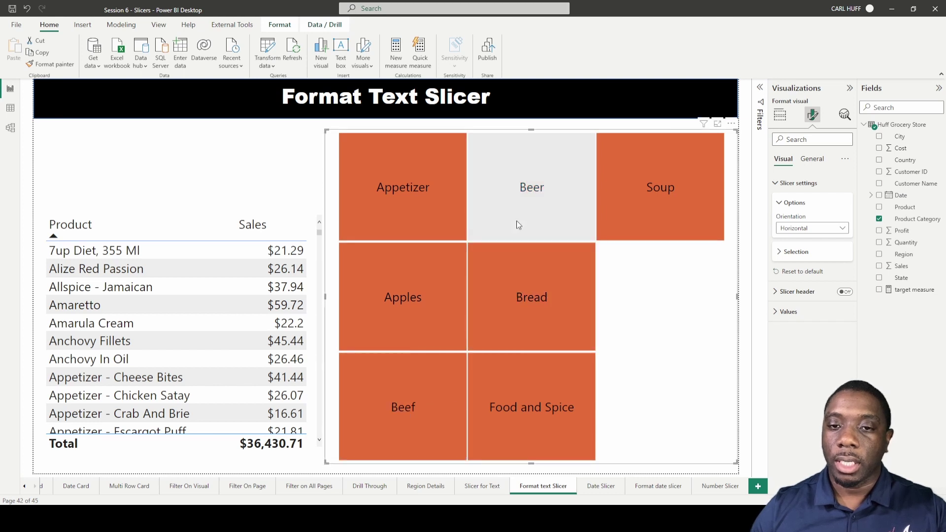